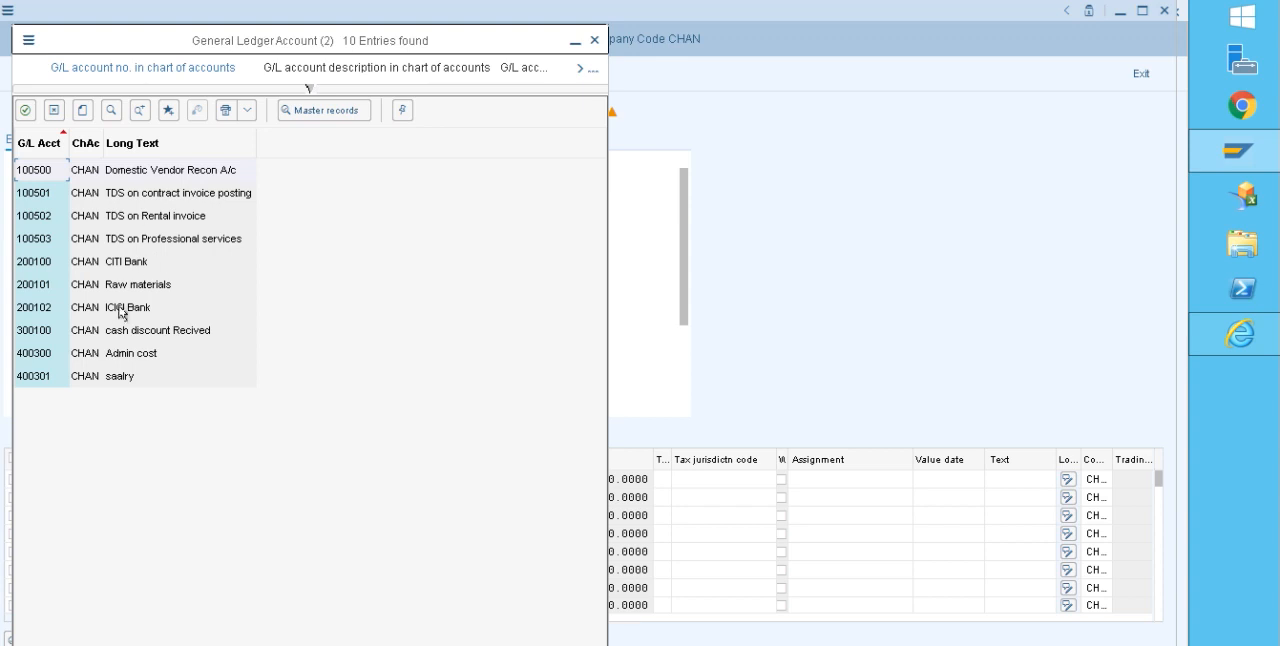
Step: Add a debit line item to the Raw materials G/L account for 9000 with text TEST, and post the simulated vendor invoice
double_click(124, 286)
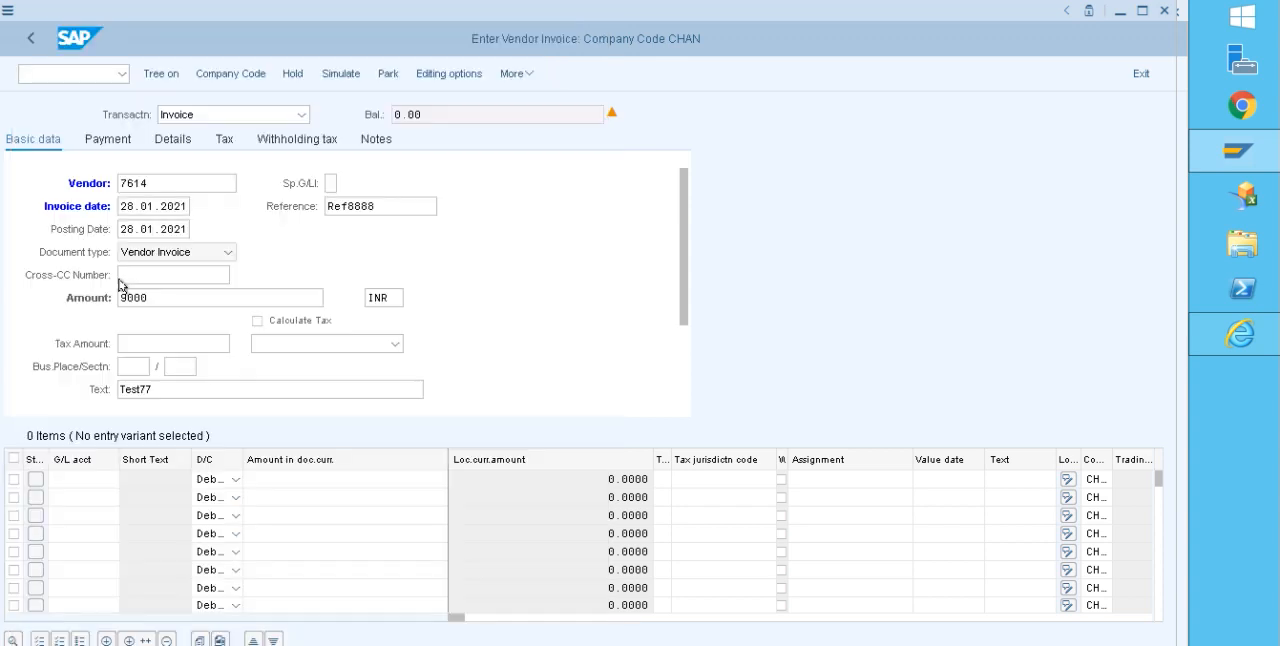
left_click(332, 480)
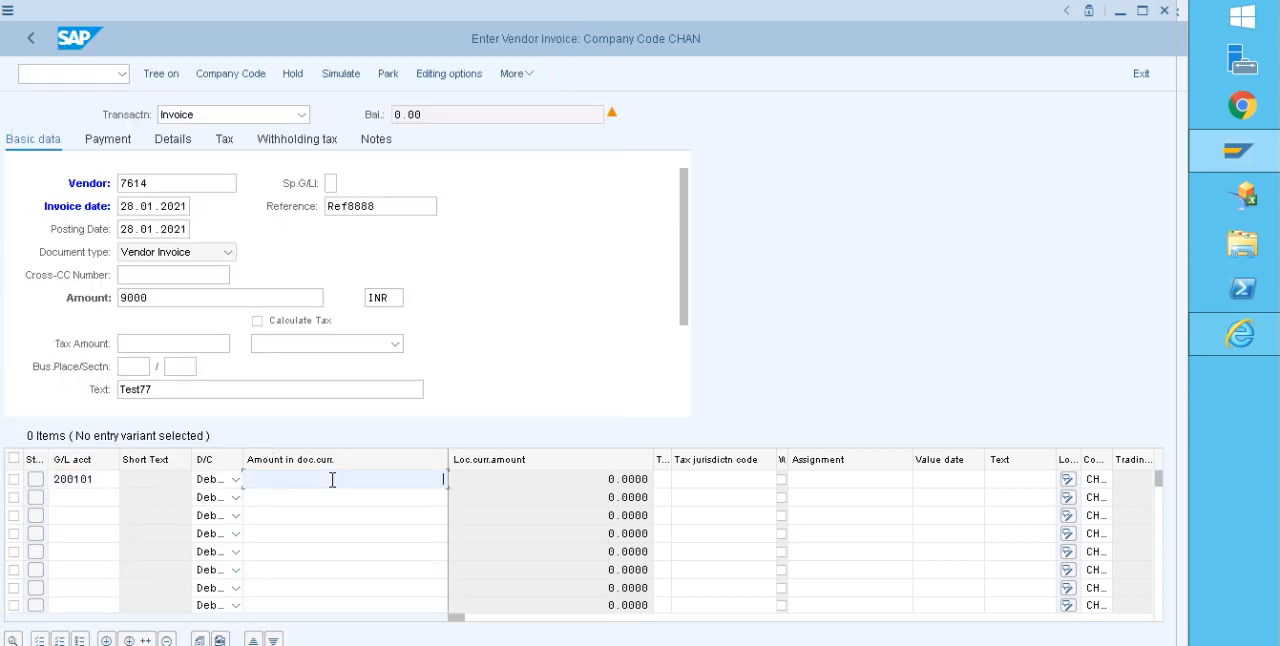
type("9000")
left_click(1000, 482)
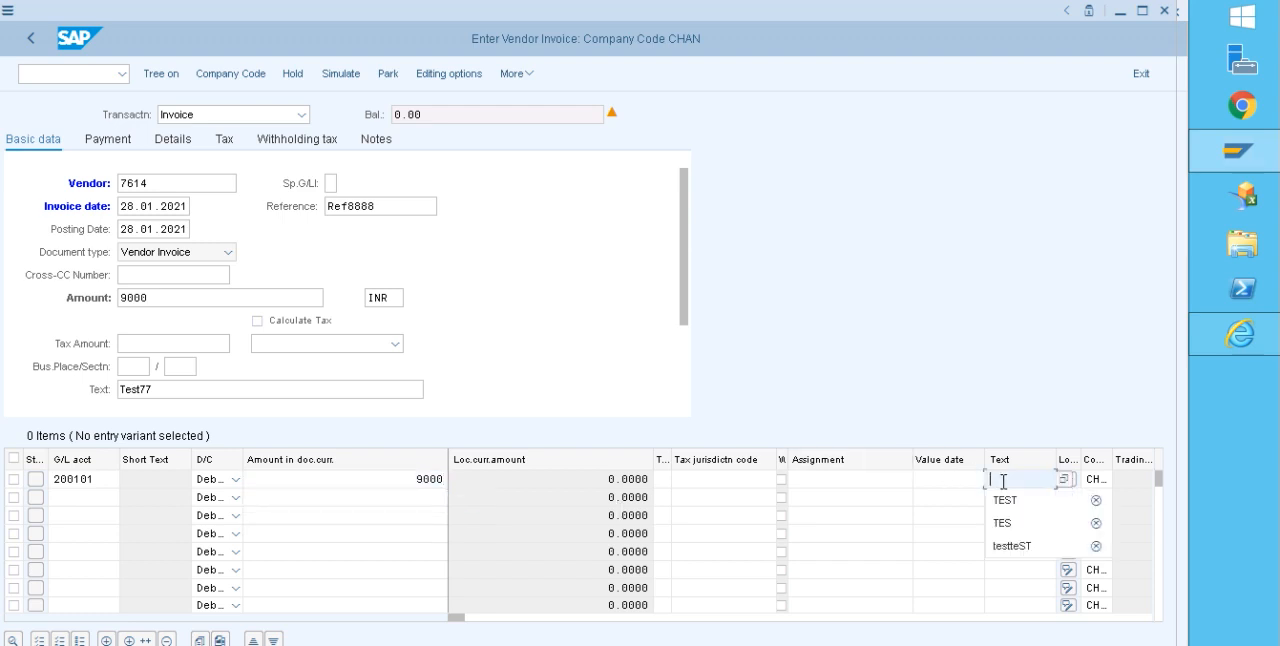
left_click(1003, 502)
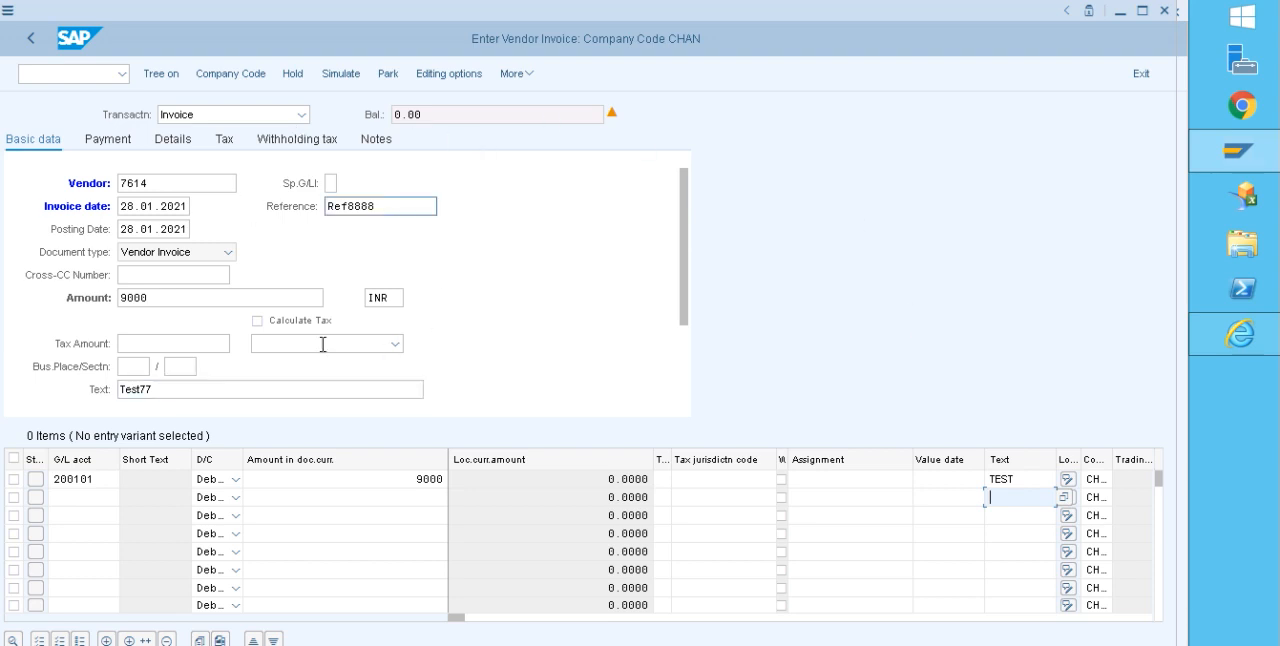
left_click(342, 79)
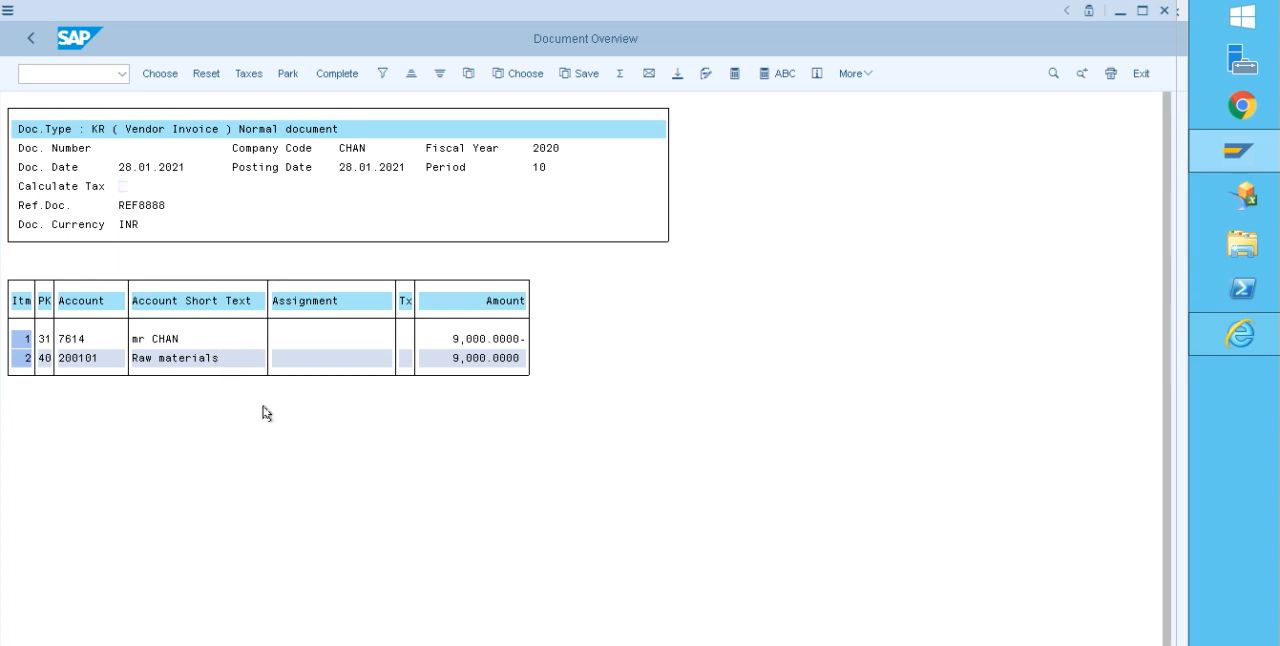
key("ctrl+s")
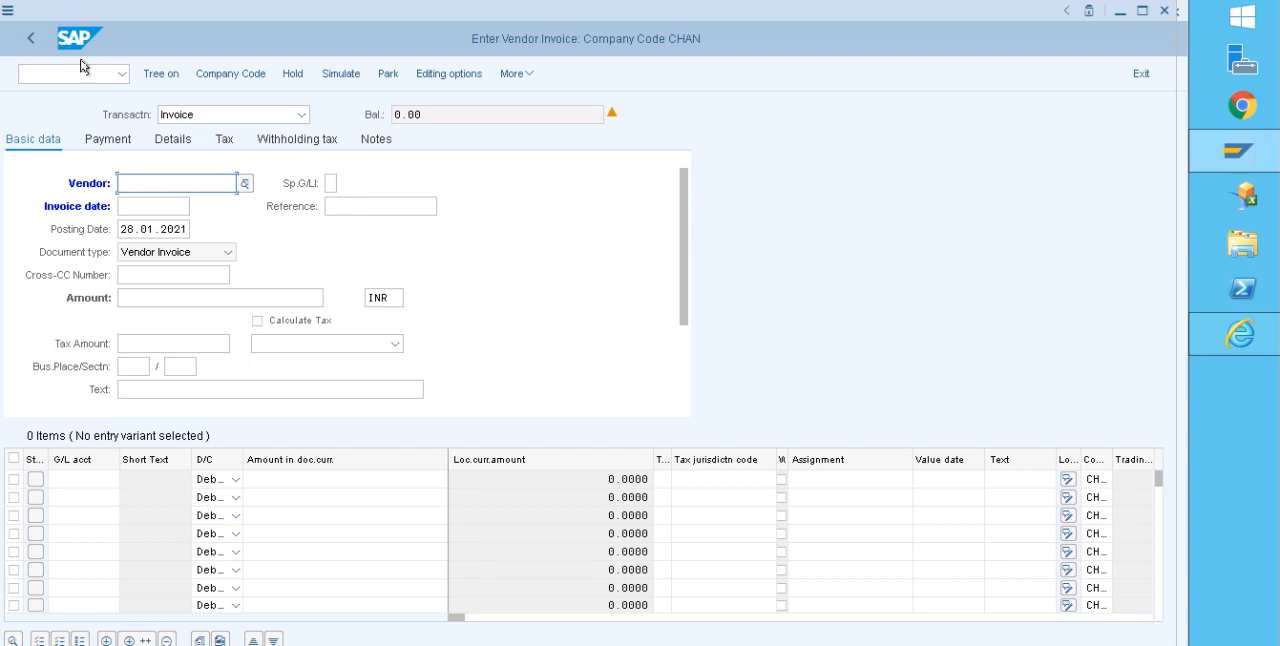
Step: Display the vendor's open line items in company code CHAN at key date 28.01.2021 using transaction FBL1N
left_click(85, 70)
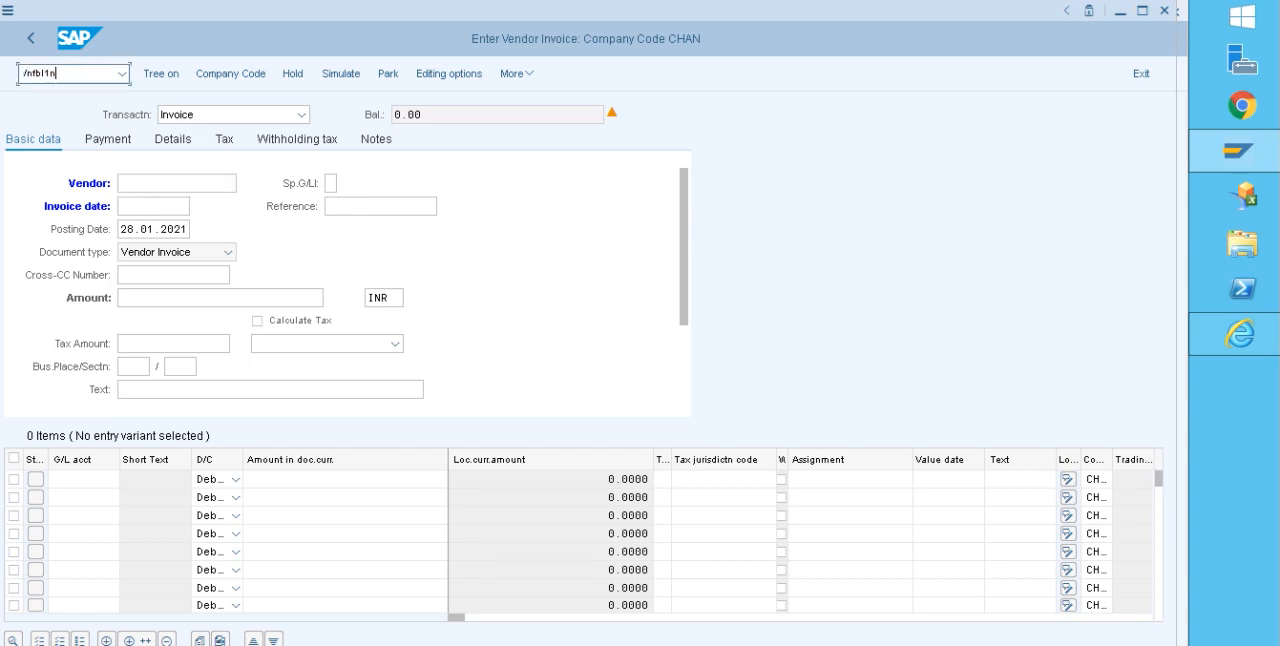
key("Return")
left_click_drag(264, 137, 230, 160)
left_click_drag(301, 389, 214, 388)
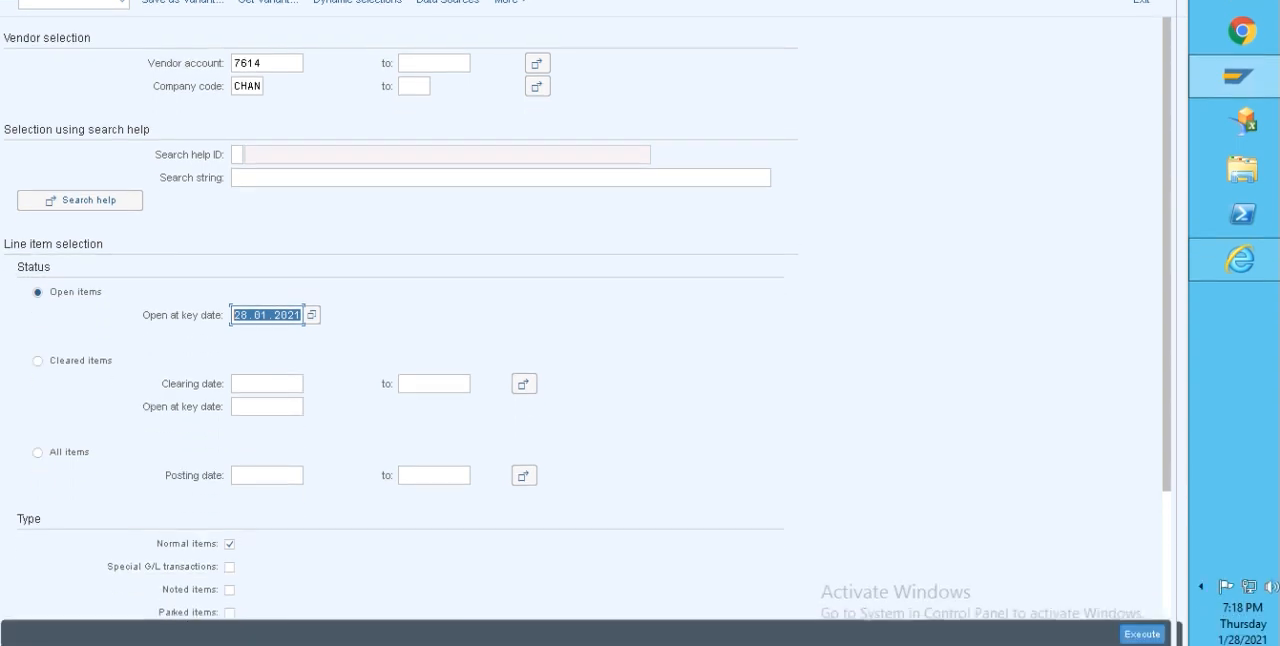
left_click(1143, 633)
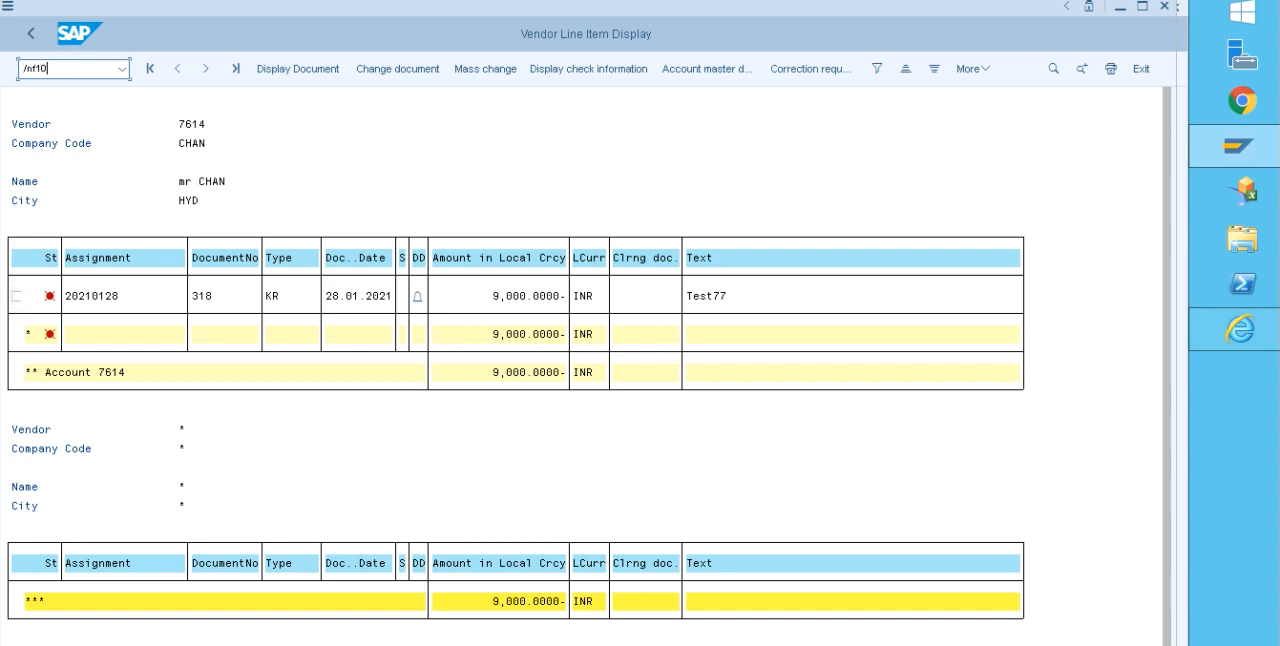
Step: Open the automatic payment transaction F110 and set the run's identification to TEST1 for run date 28.01.2021
key("Return")
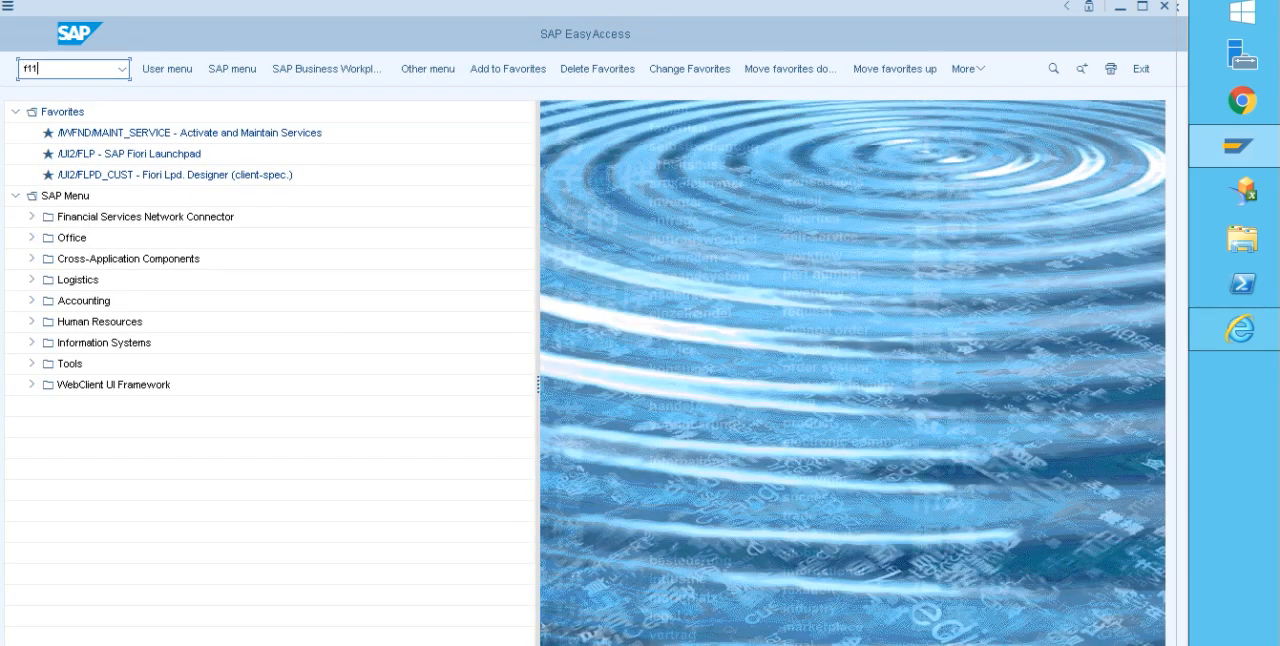
type("f110")
key("Return")
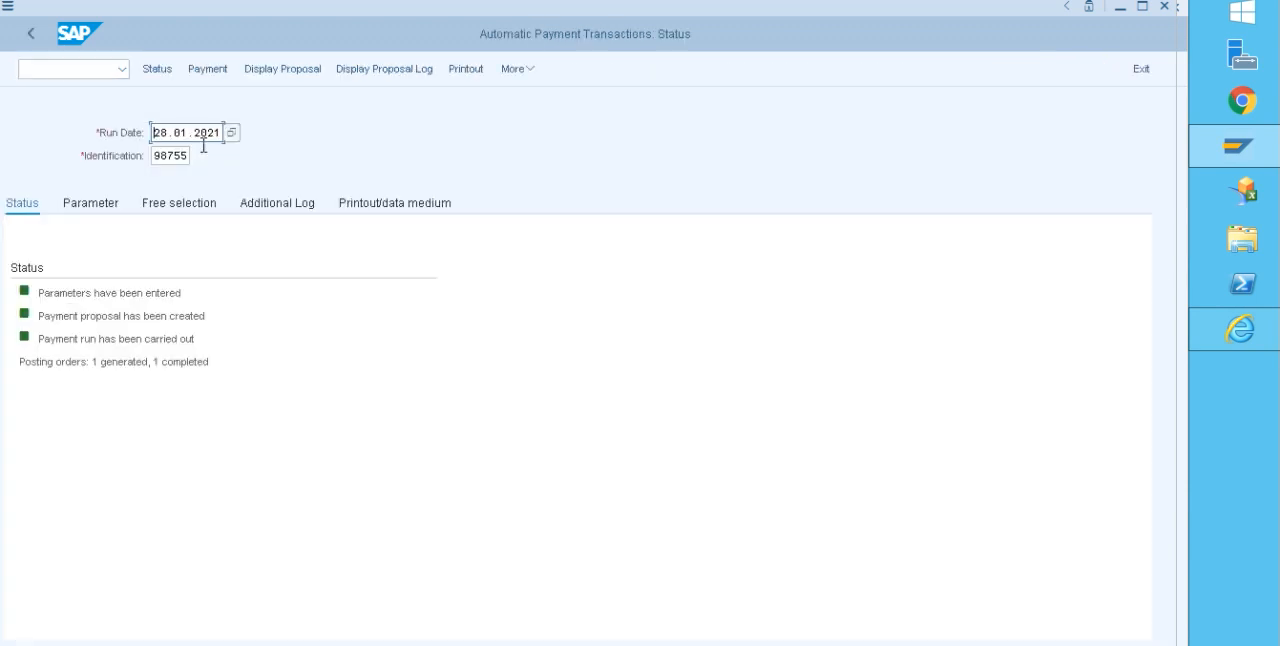
left_click_drag(190, 155, 130, 148)
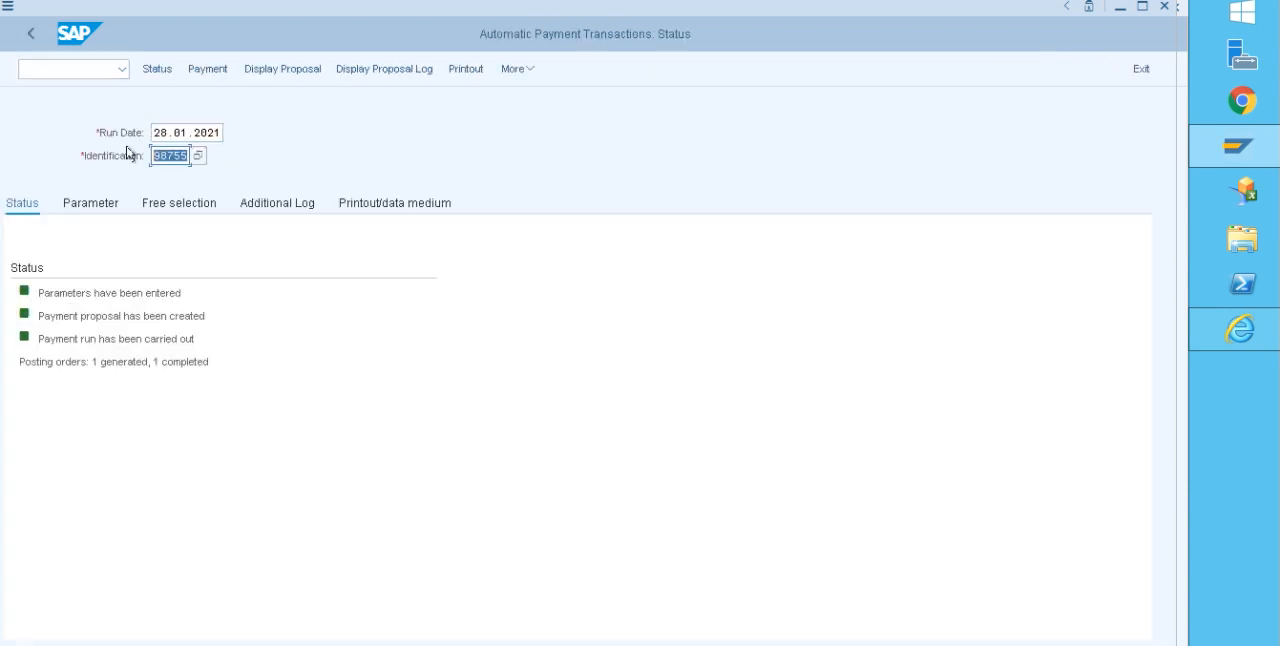
key("BackSpace")
type("T")
Step: Set the payments control parameters to company code CHAN, payment method V and next posting date 05.02.2021
left_click(97, 204)
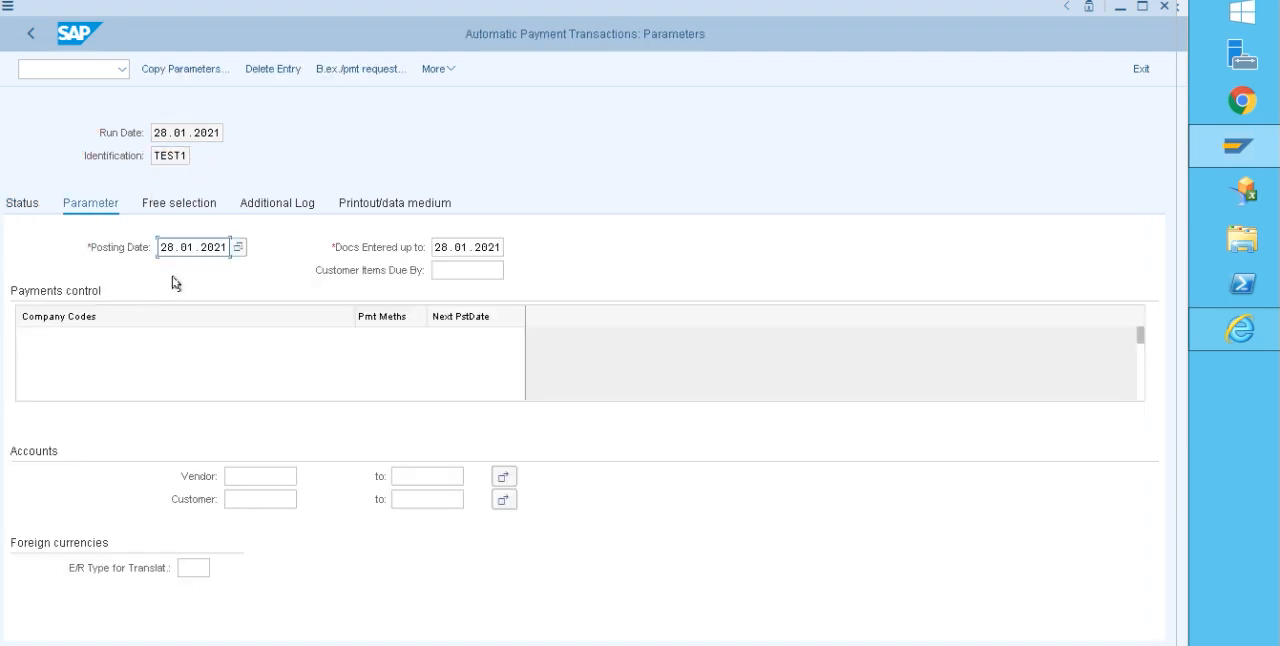
left_click_drag(228, 247, 129, 251)
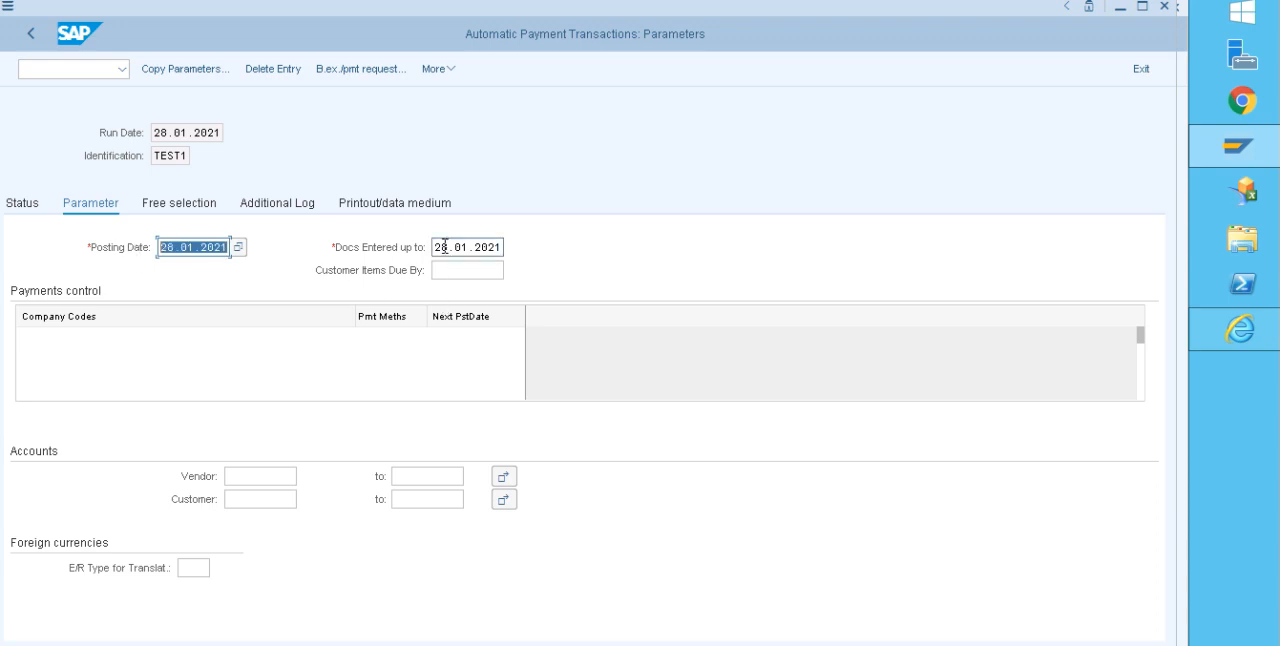
left_click_drag(438, 242, 508, 246)
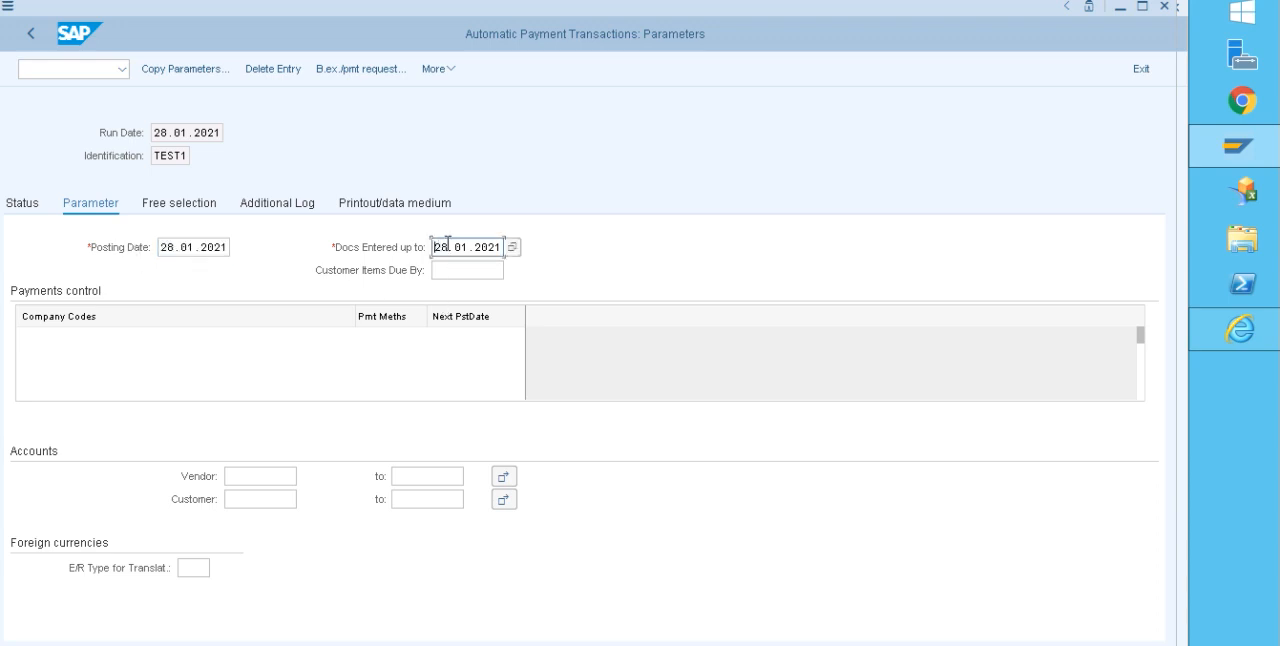
left_click(81, 339)
left_click(78, 353)
left_click(374, 333)
type("V")
left_click(503, 334)
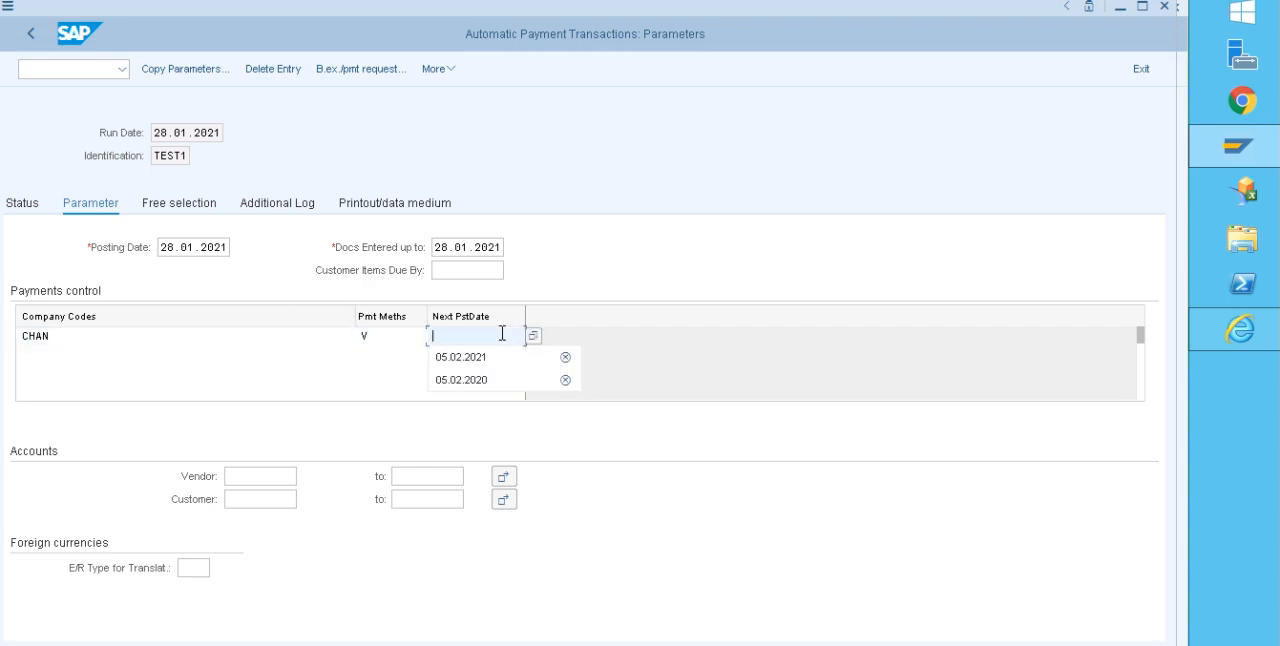
left_click(492, 357)
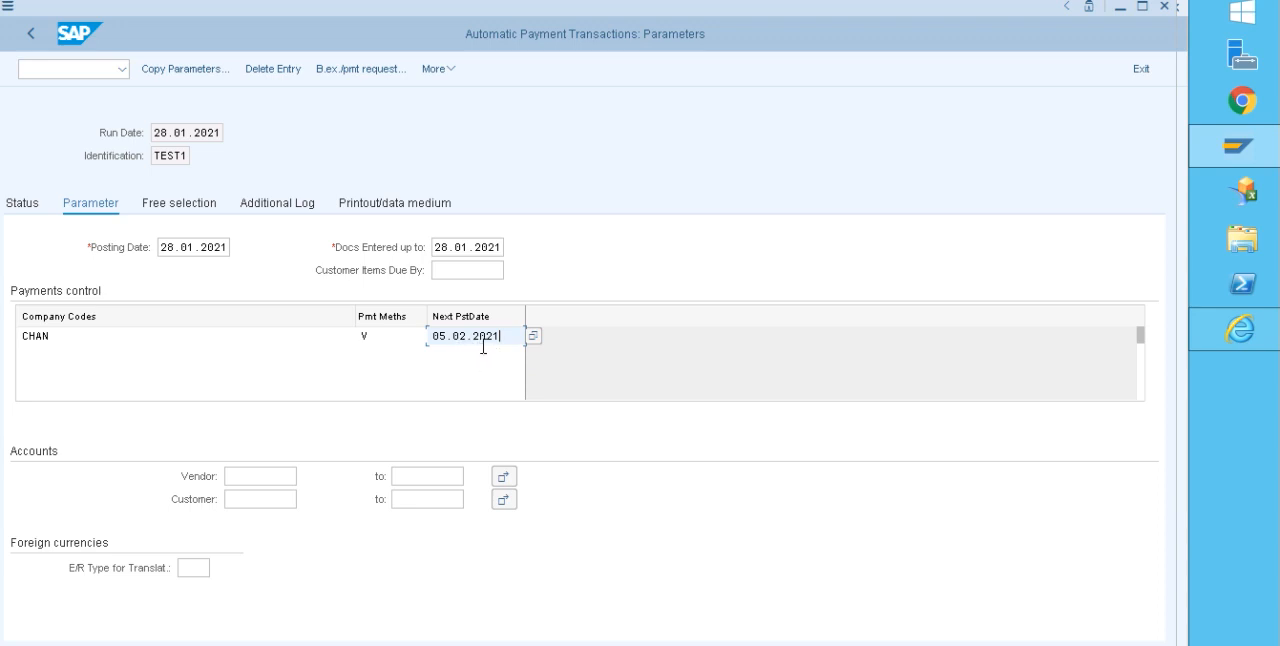
Step: Restrict the payment run parameters to the vendor account of the posted invoice
left_click(285, 480)
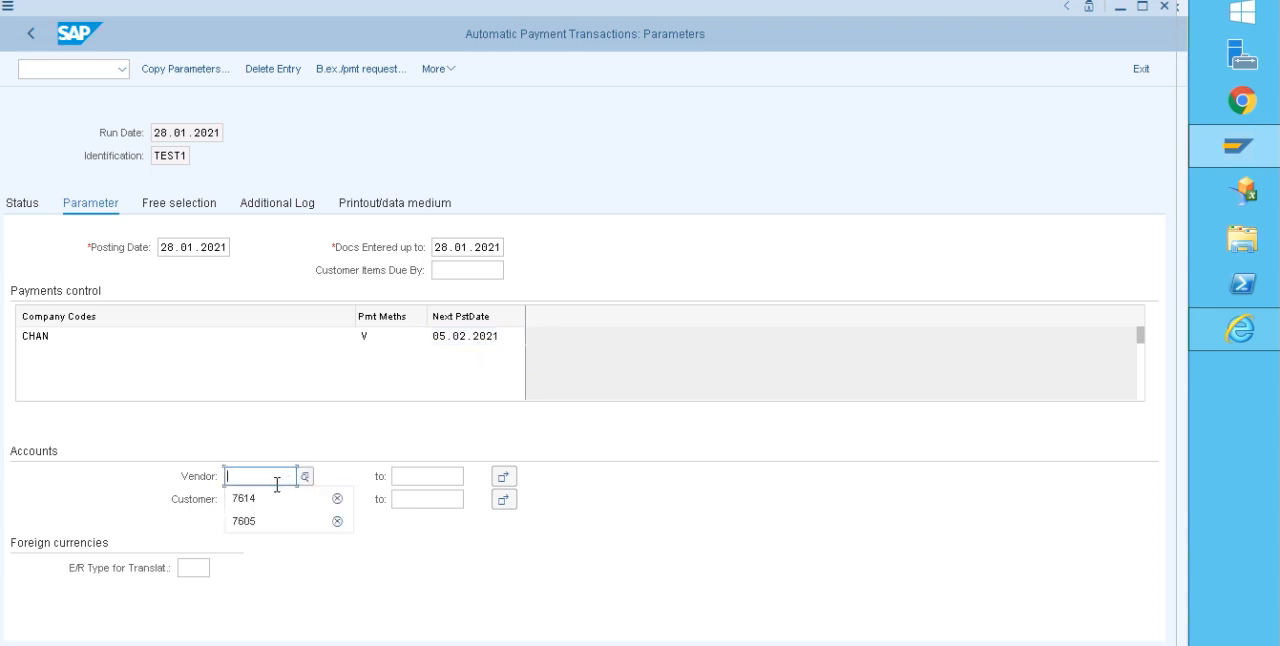
left_click(272, 498)
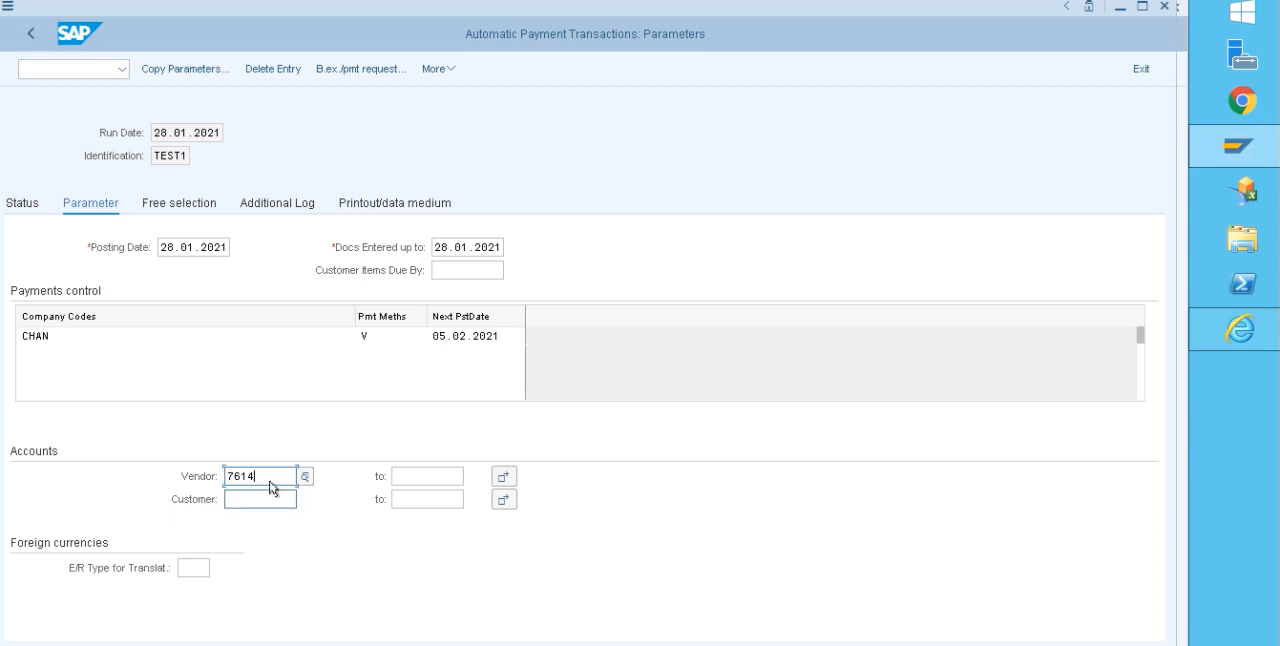
left_click(177, 458)
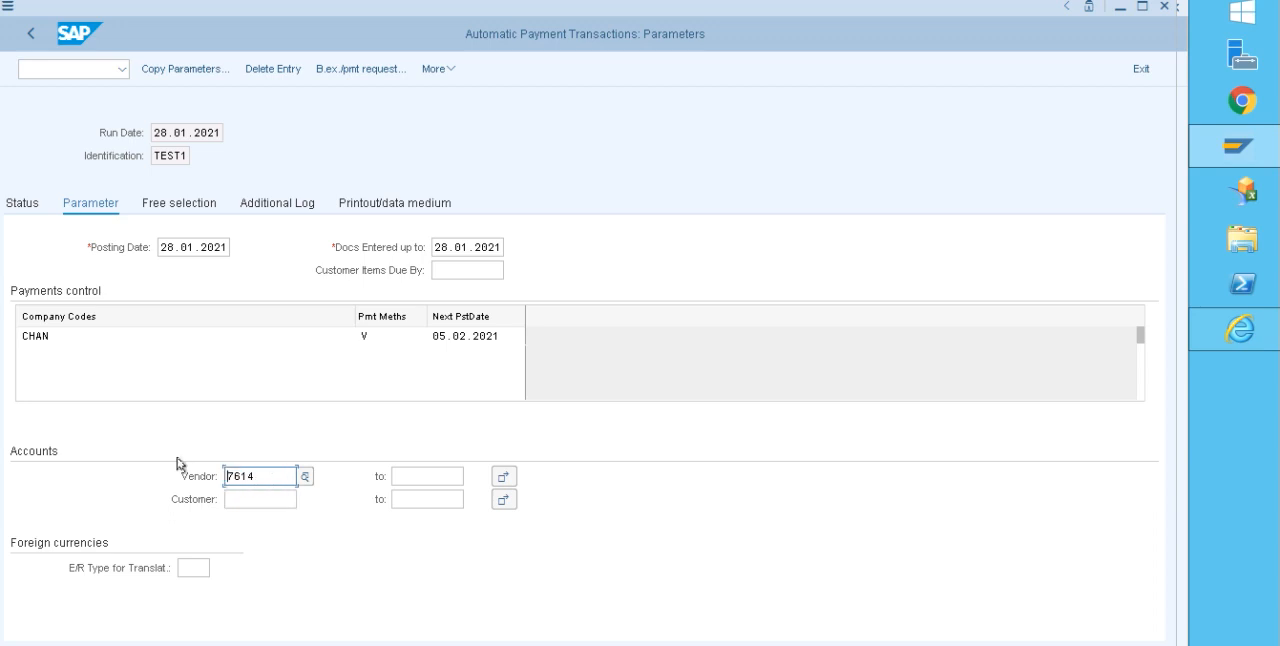
Step: Log due date checks, unsuccessful payment method selection and payment document line items for the same vendor account, and save the parameters
left_click(278, 203)
left_click(23, 293)
left_click(23, 338)
left_click(23, 361)
left_click(44, 450)
left_click(109, 453)
type("7614")
left_click(25, 204)
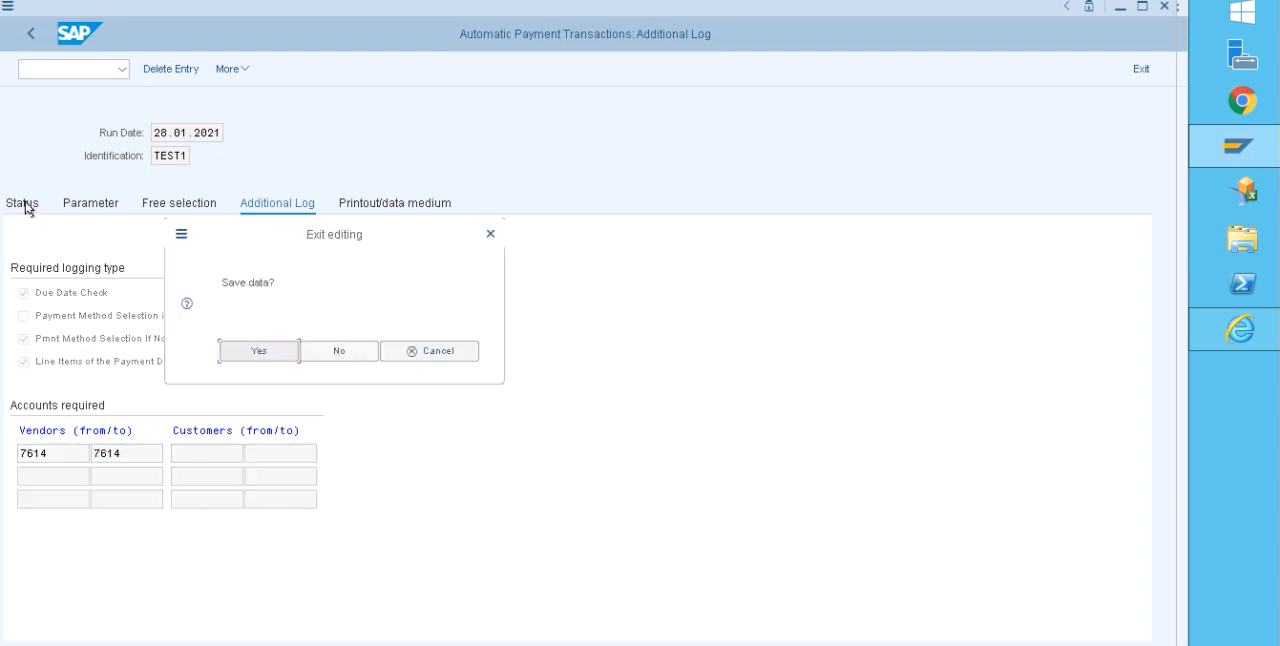
left_click(238, 348)
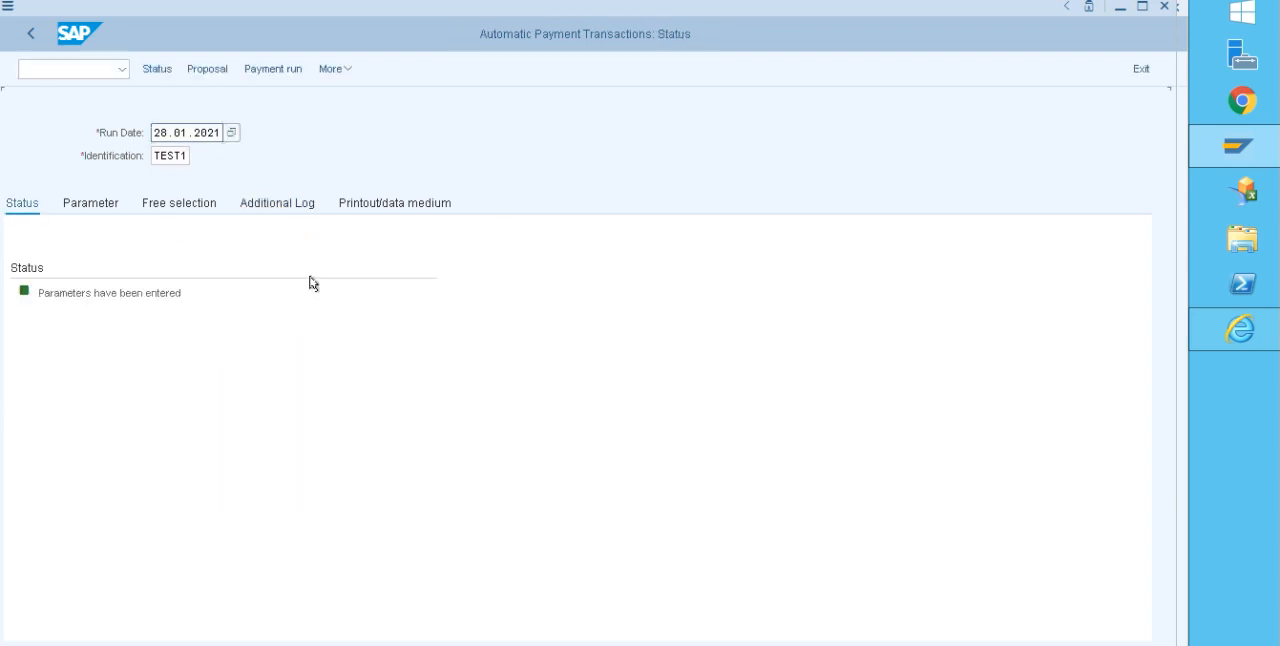
Step: Enter TEST_CHECK2 as the printout variant for program RFFOUS_C
left_click(386, 204)
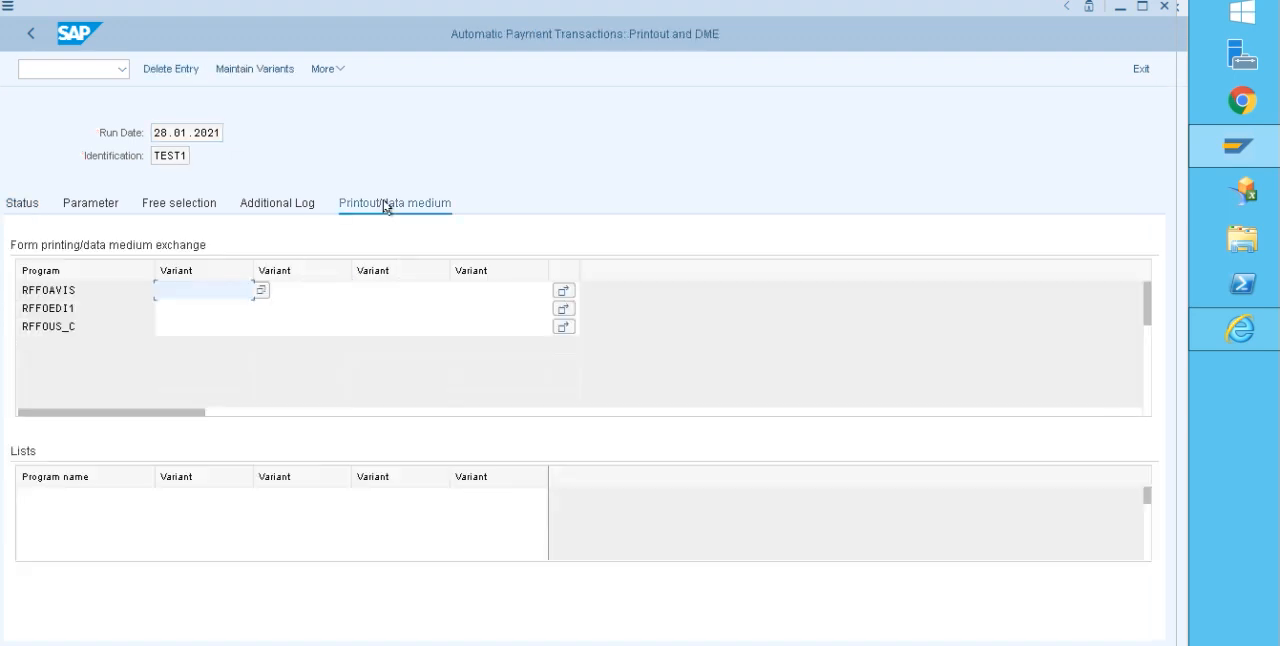
left_click(183, 326)
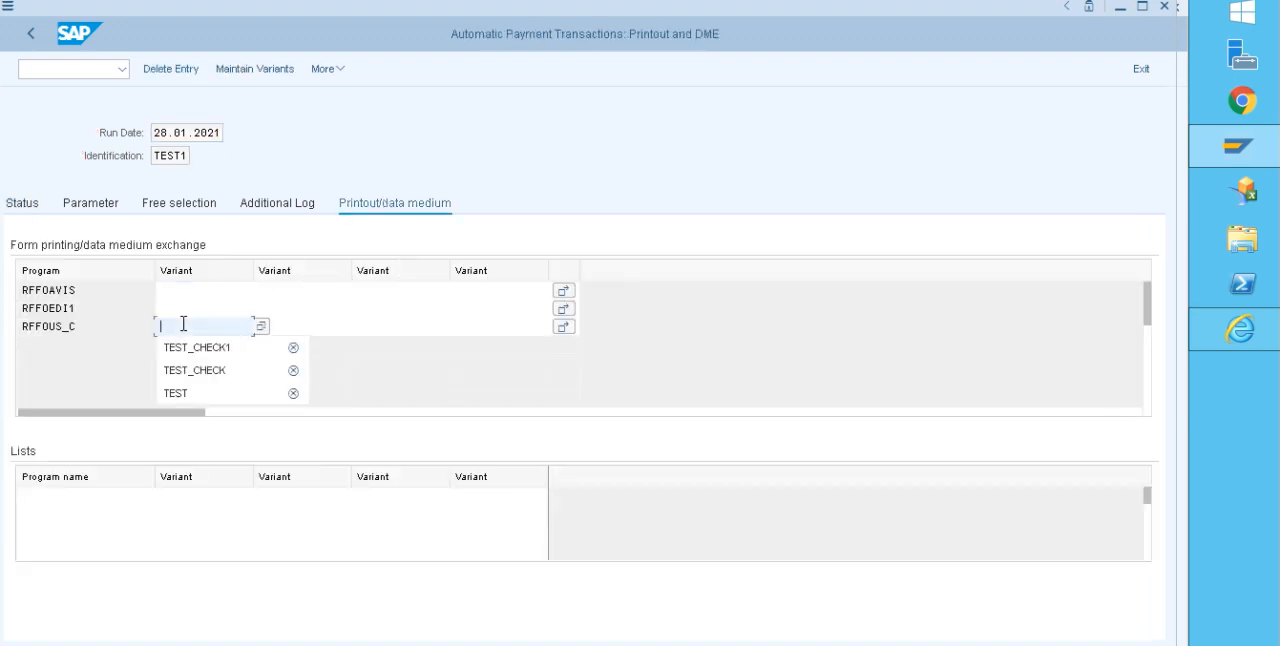
left_click(196, 348)
key("BackSpace")
type("2")
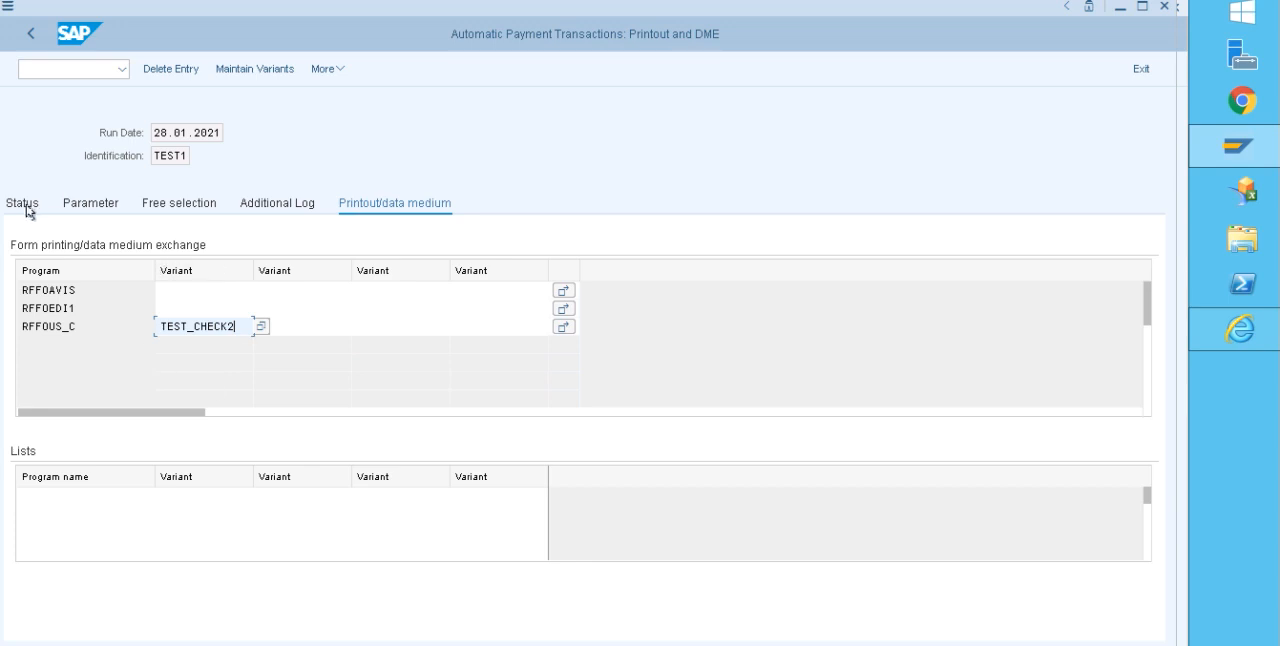
key("Return")
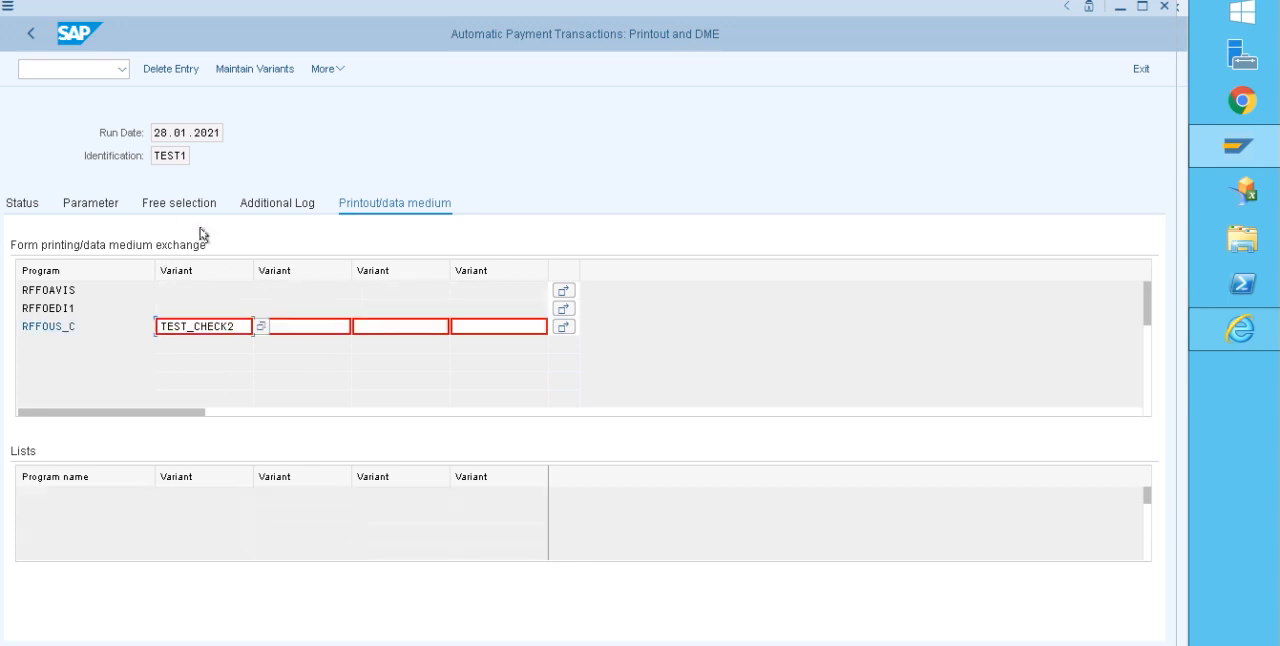
Step: Start maintaining variant TEST_CHECK2 for all selection screens, with paying company code CHAN and payment method V
left_click(256, 70)
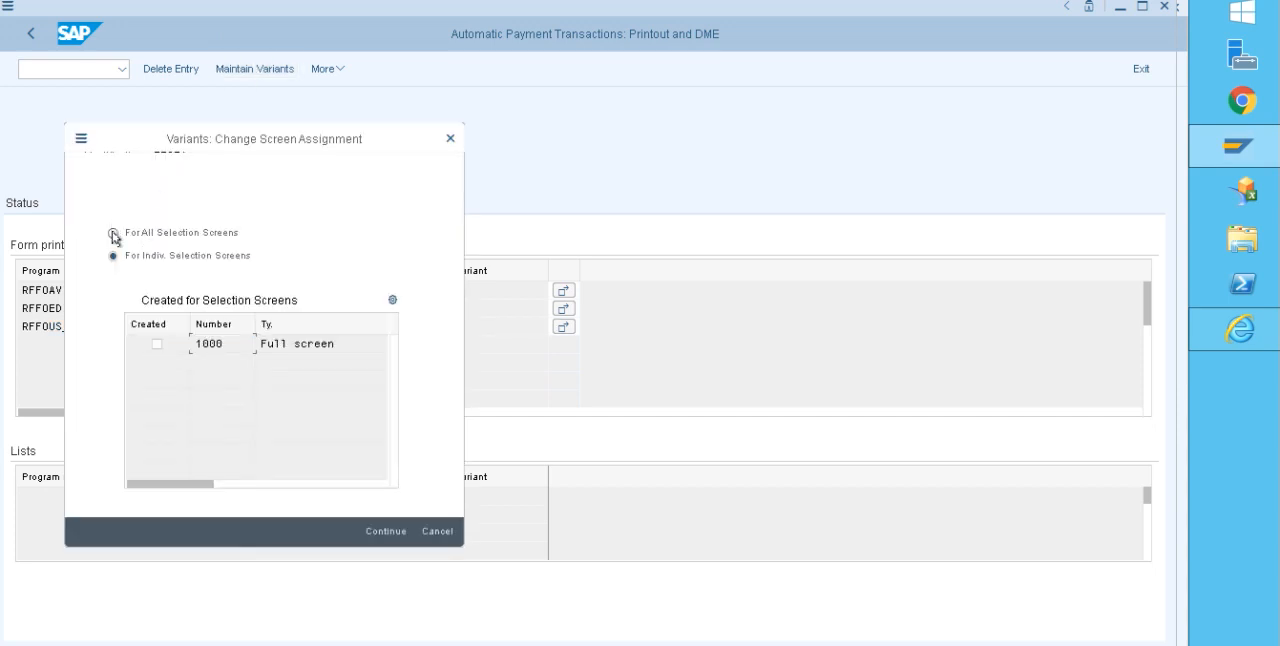
left_click(385, 531)
left_click(252, 222)
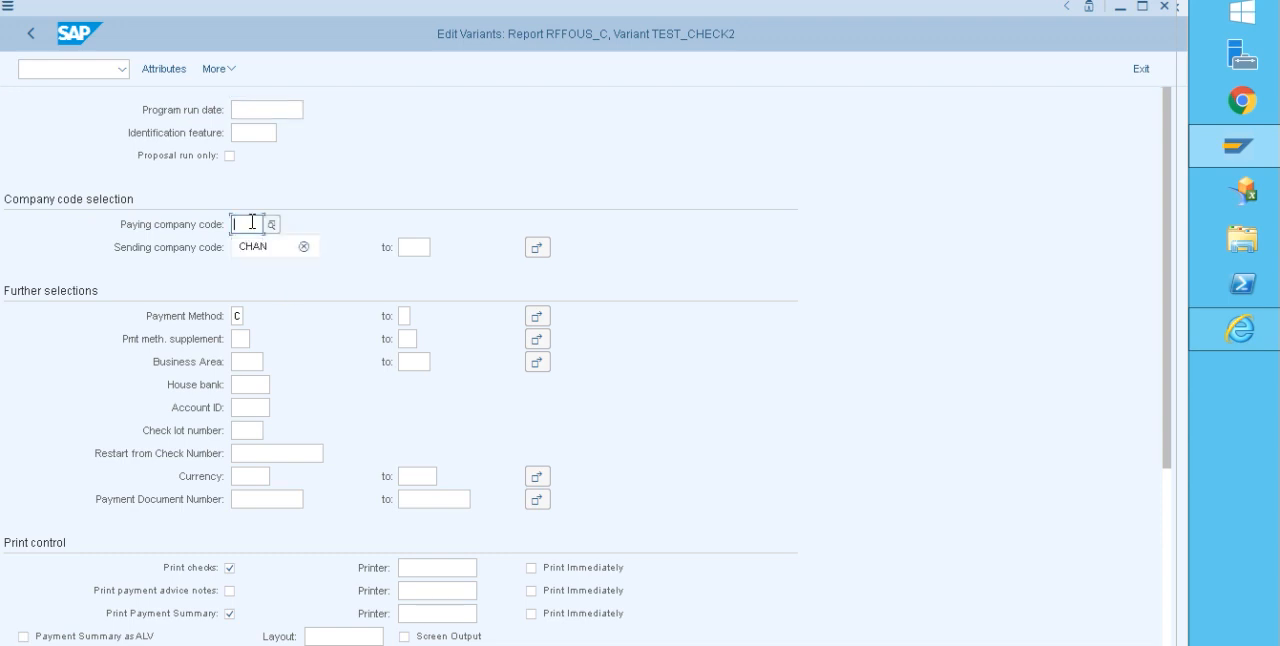
left_click(248, 247)
left_click(243, 314)
key("BackSpace")
type("V")
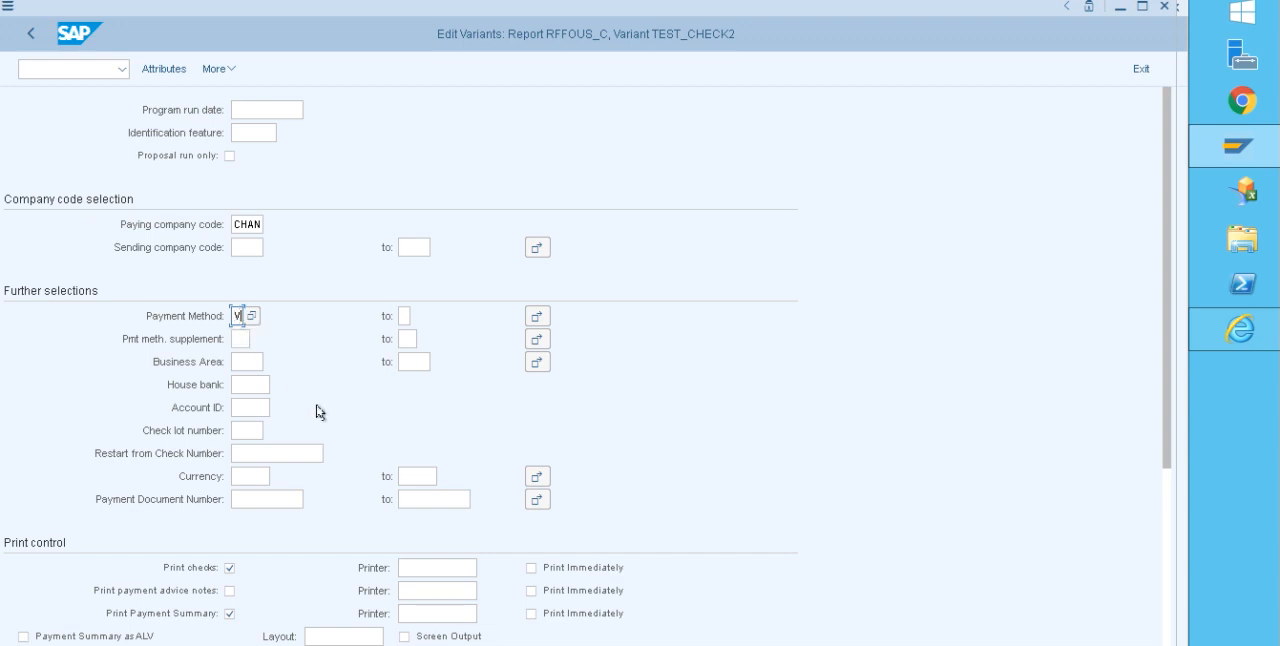
Step: Set the variant's house bank to ICICI and its account ID to ICIC1
left_click(245, 384)
left_click(246, 403)
left_click(246, 407)
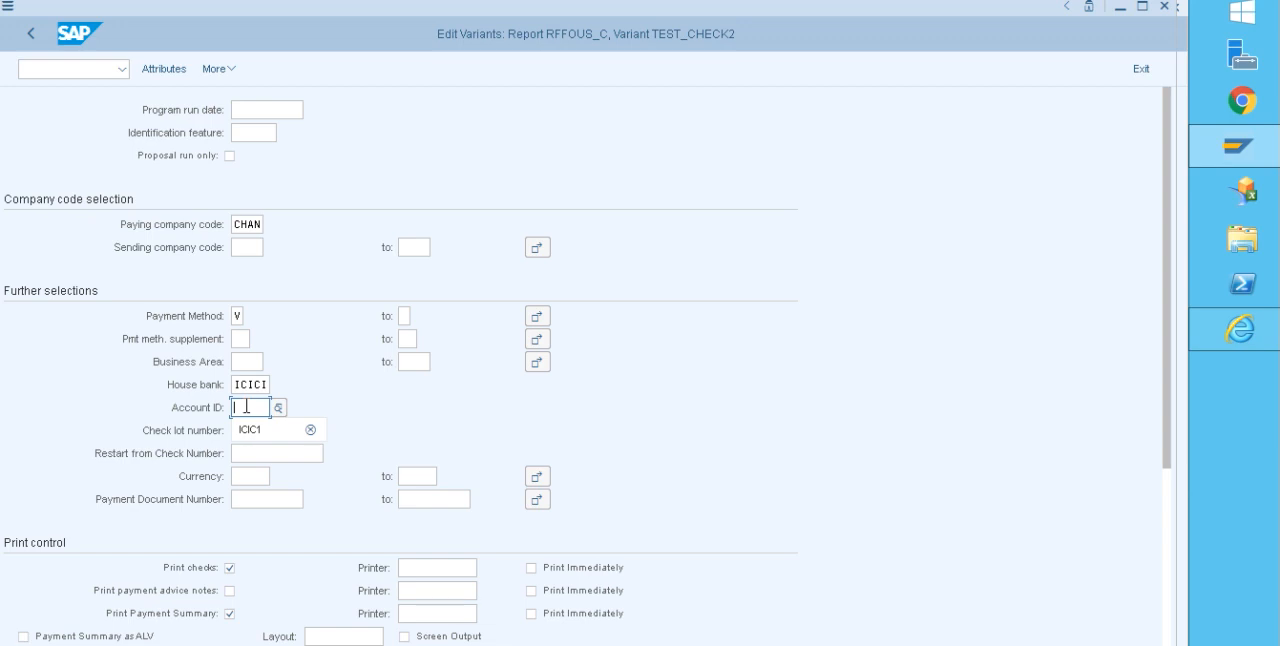
left_click(248, 428)
left_click(257, 495)
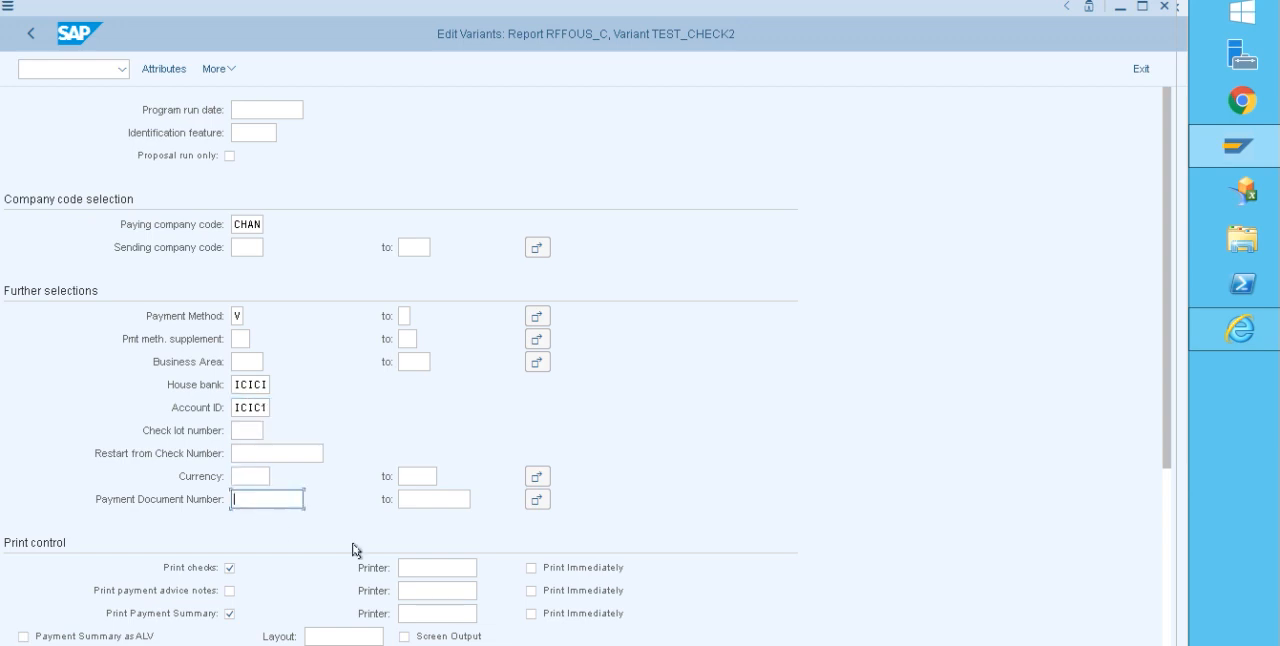
Step: Enable immediate printing for checks, payment advice notes and the payment summary in the variant's print control
left_click_drag(1175, 403, 1166, 479)
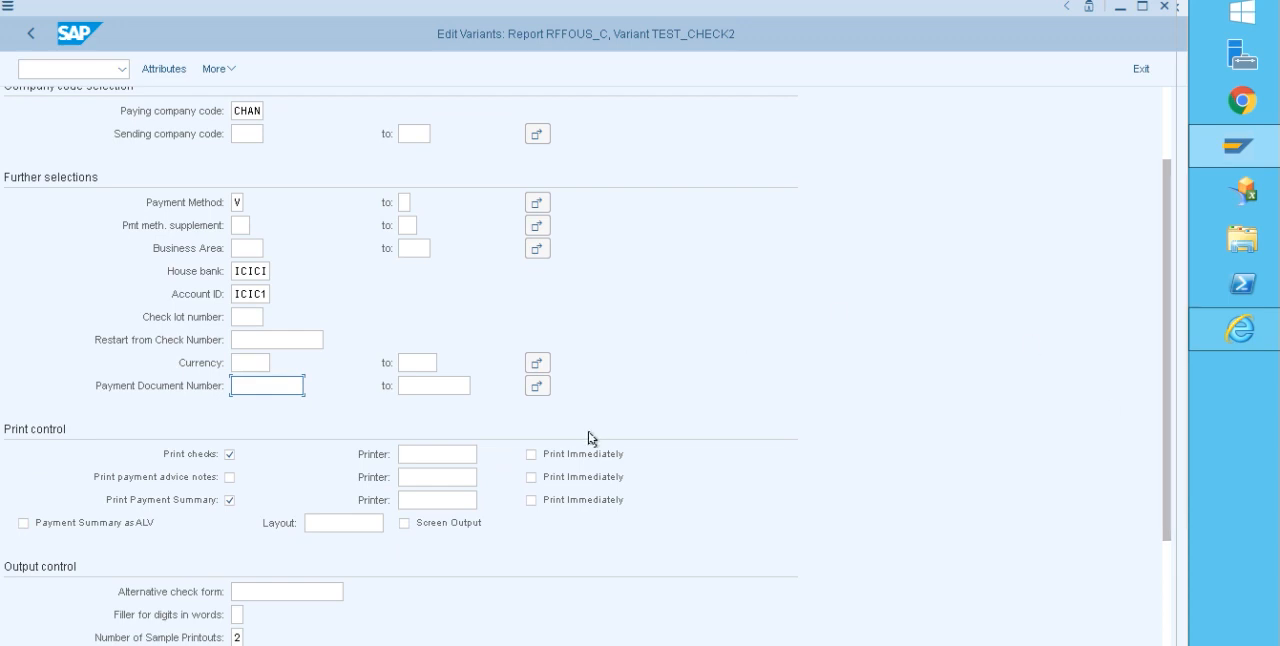
left_click(531, 454)
left_click(531, 477)
left_click(531, 500)
Step: Assign printer LP01 to checks, payment advice notes and the payment summary in the variant
left_click(449, 454)
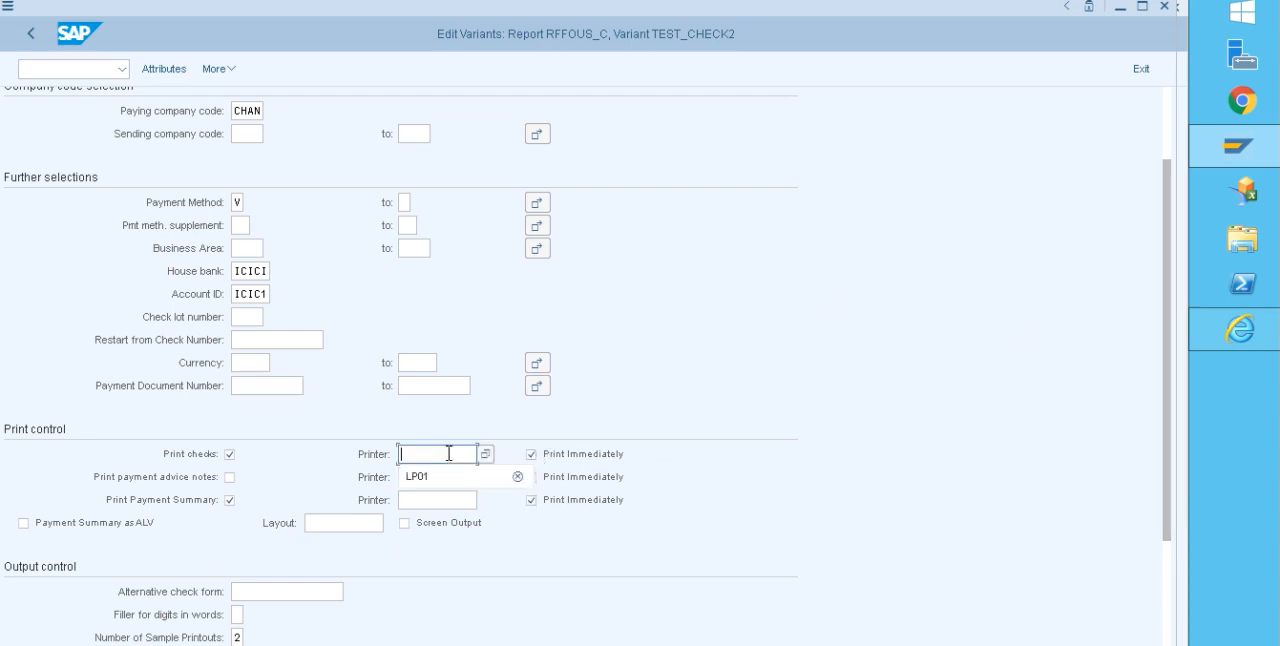
left_click(444, 476)
left_click(444, 476)
left_click(440, 490)
left_click(441, 492)
key("Return")
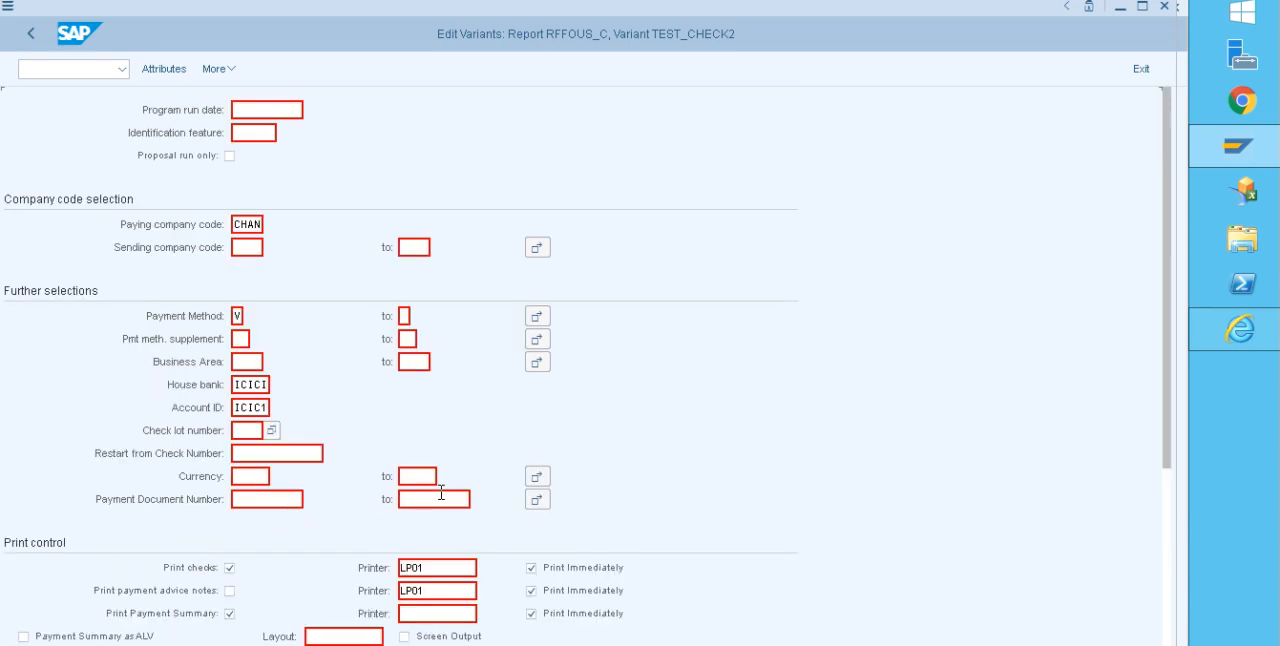
left_click(440, 610)
left_click(436, 635)
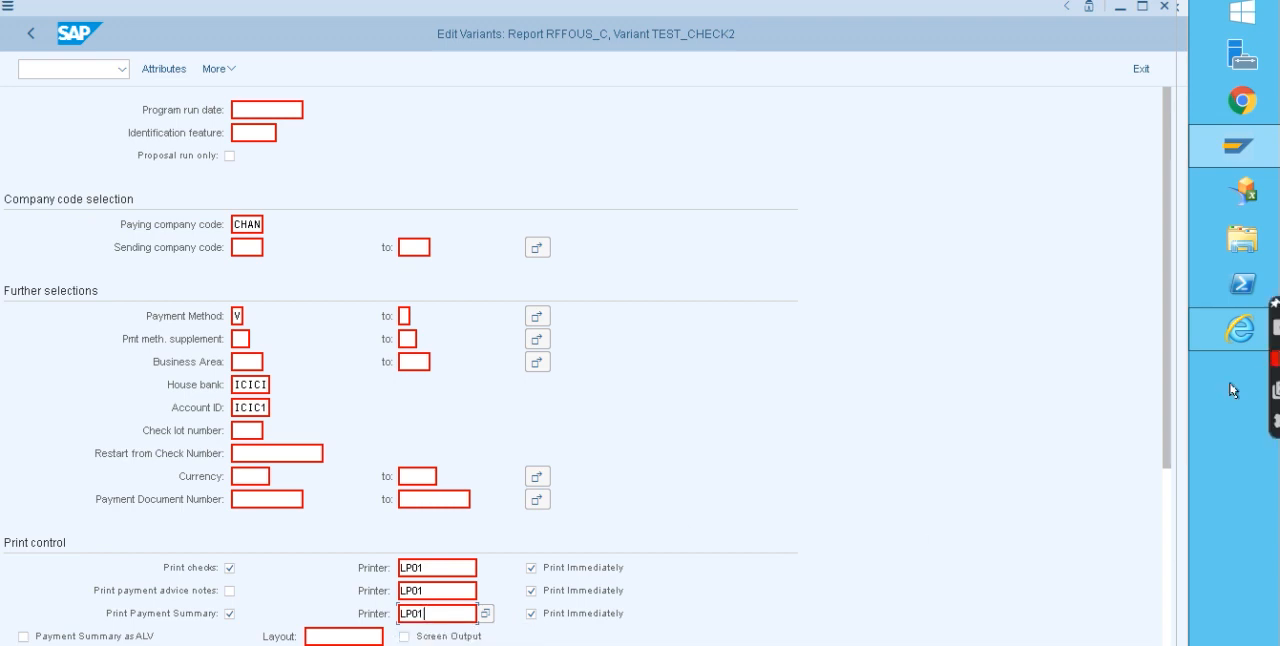
left_click_drag(1166, 306, 1160, 603)
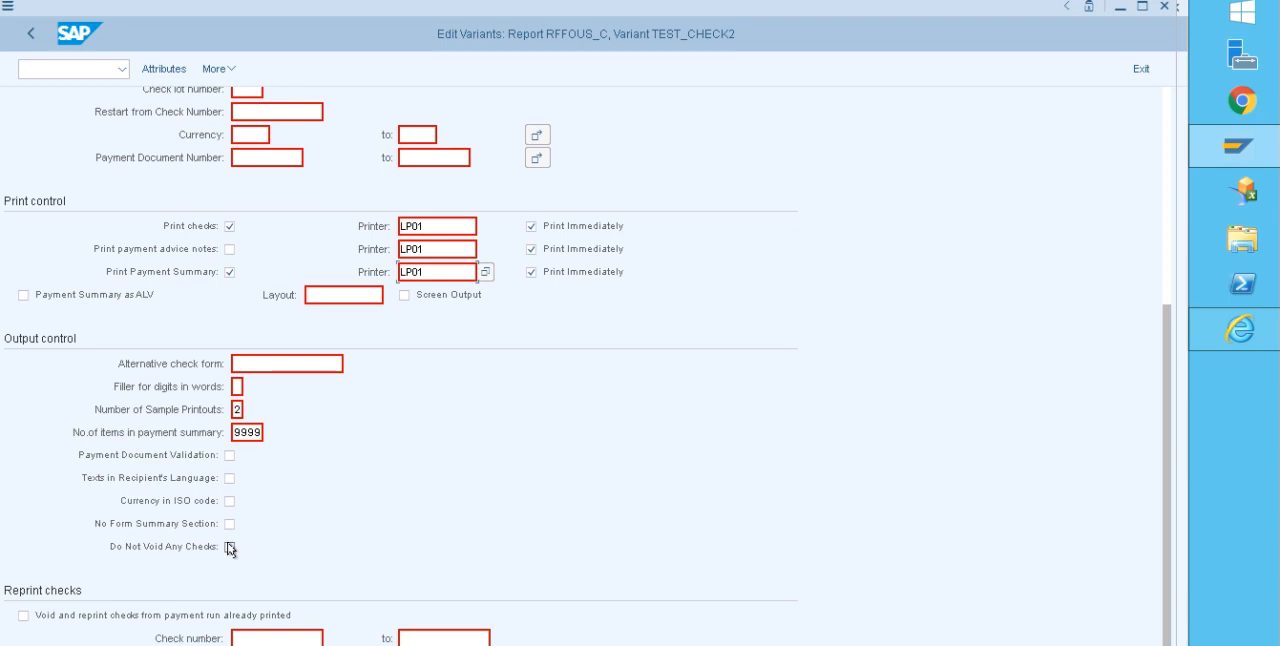
Step: Select the Do Not Void Any Checks option in the variant's output control and review the entered selections
left_click(229, 547)
left_click_drag(1163, 352, 1157, 79)
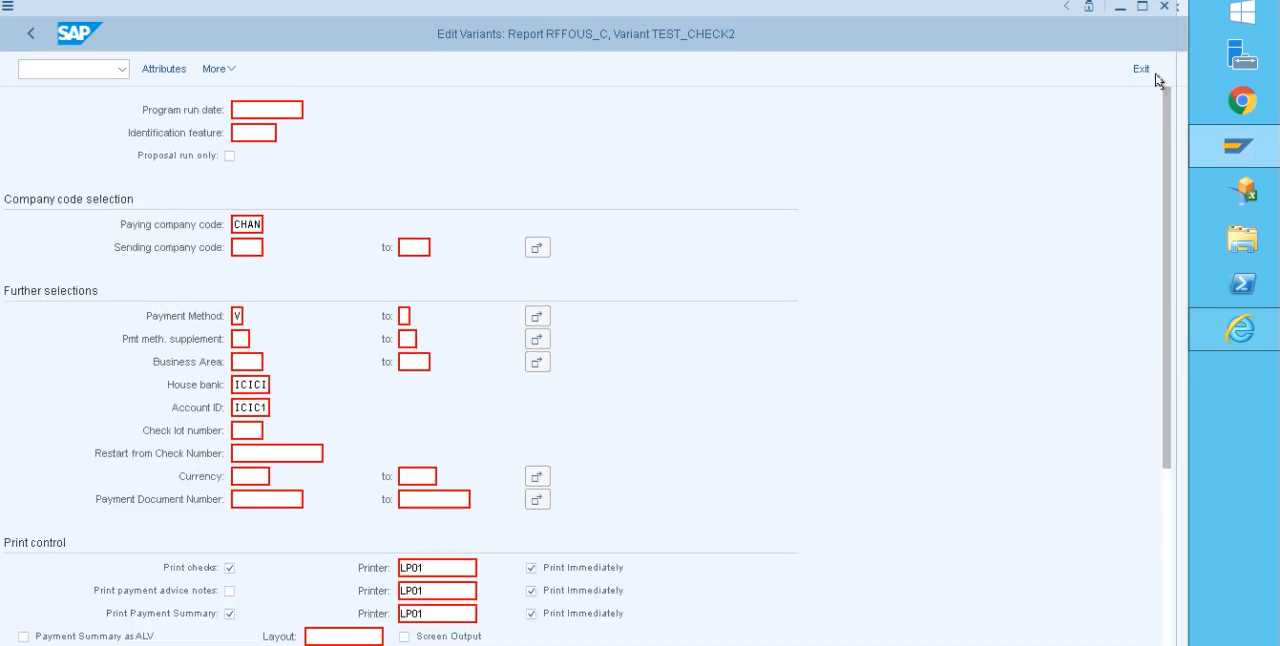
scroll(1156, 80, "down", 3)
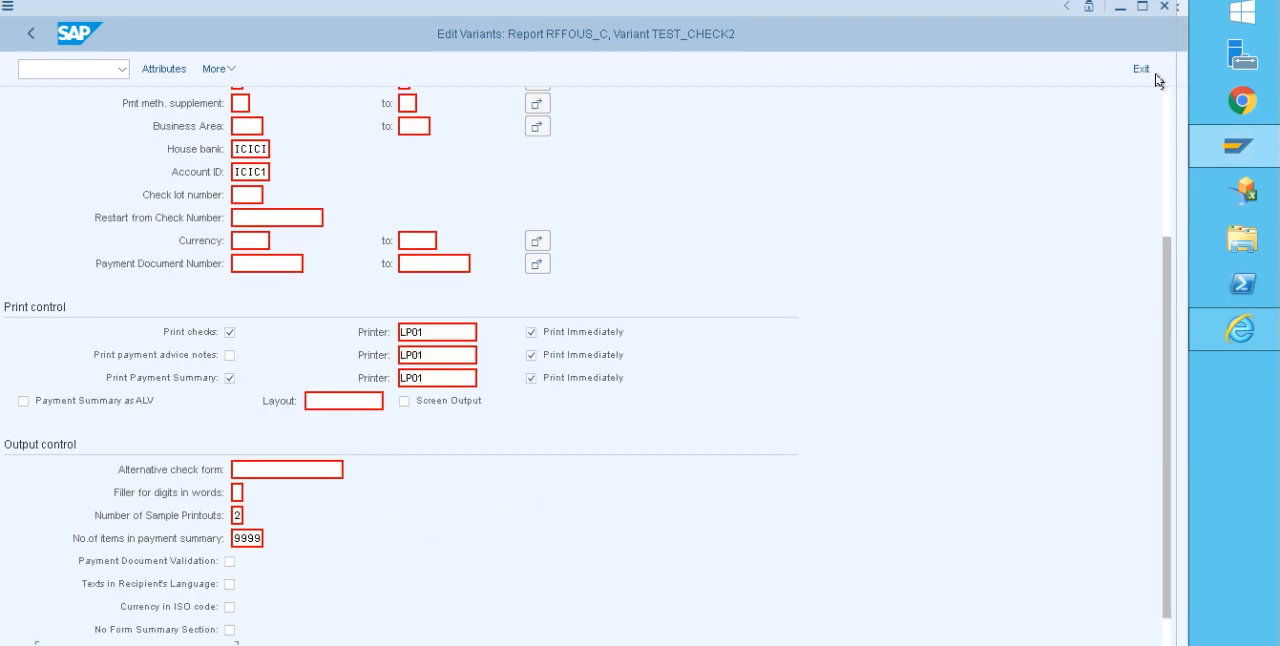
scroll(1165, 112, "up", 3)
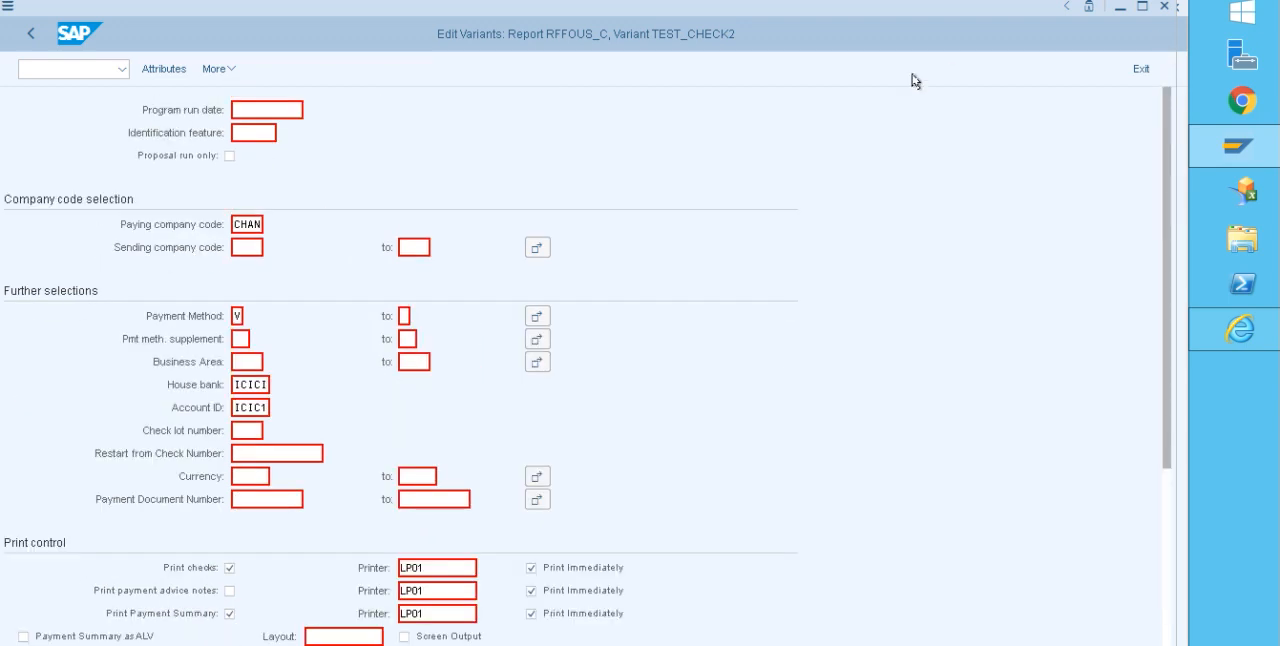
Step: Choose check lot number 1 for the variant's production run
left_click(165, 75)
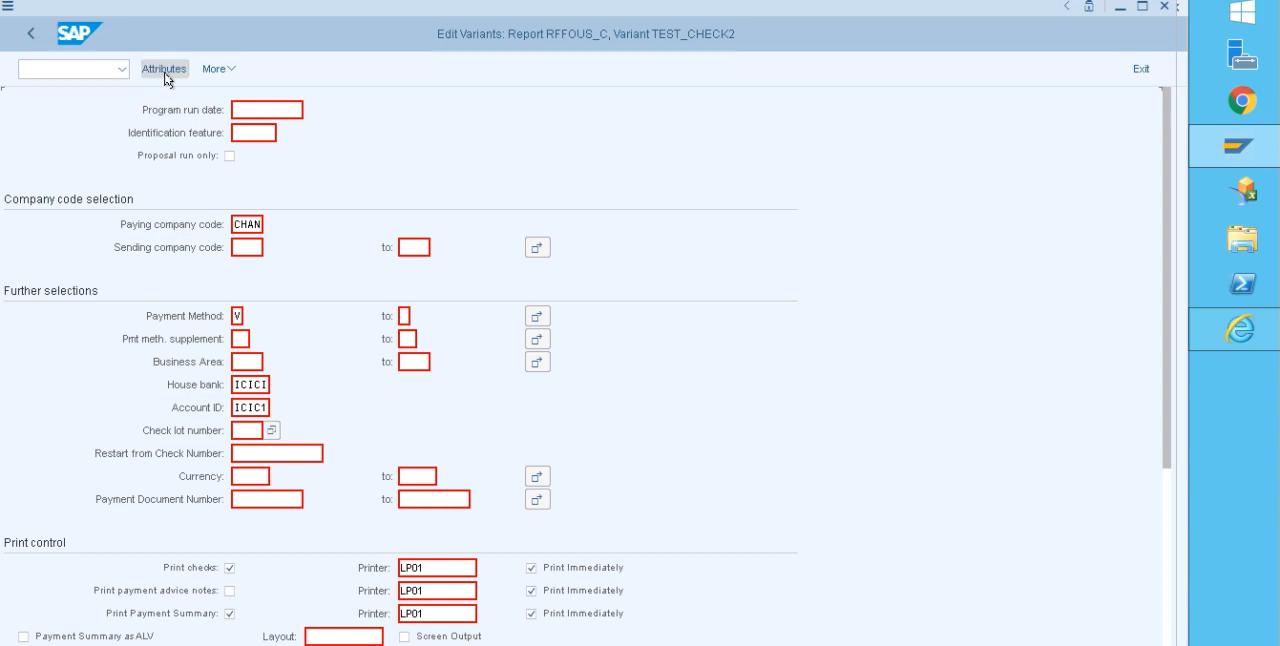
left_click(168, 78)
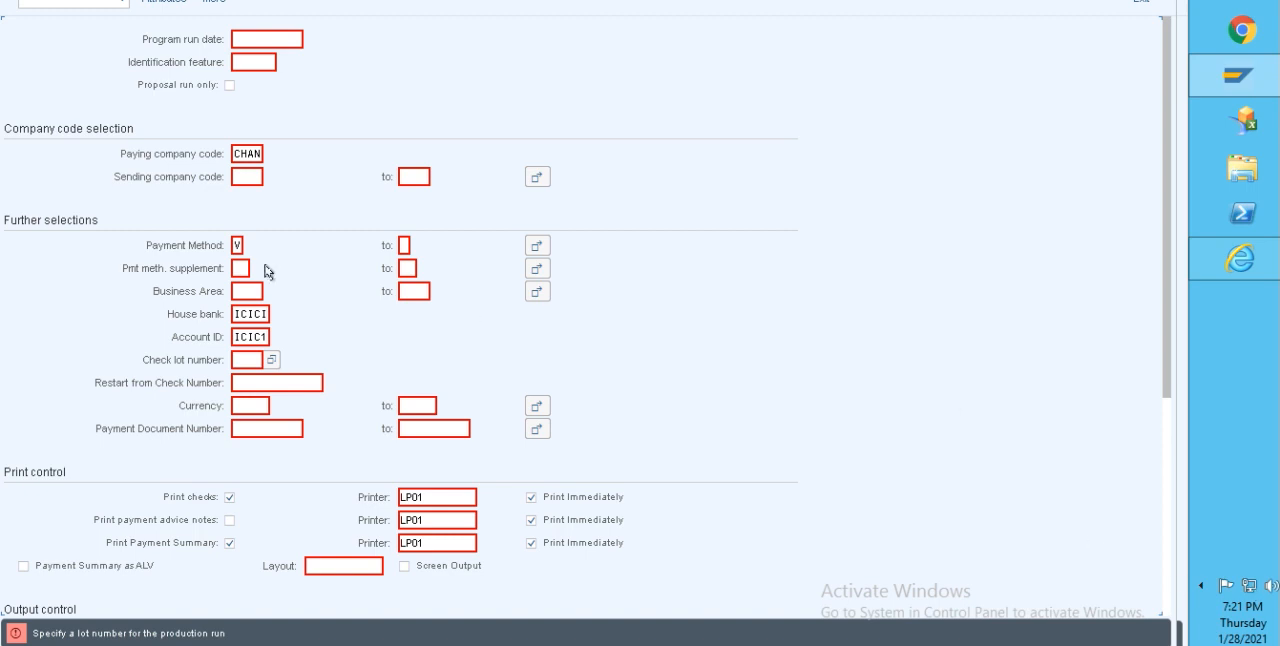
left_click(269, 359)
left_click(269, 362)
double_click(134, 66)
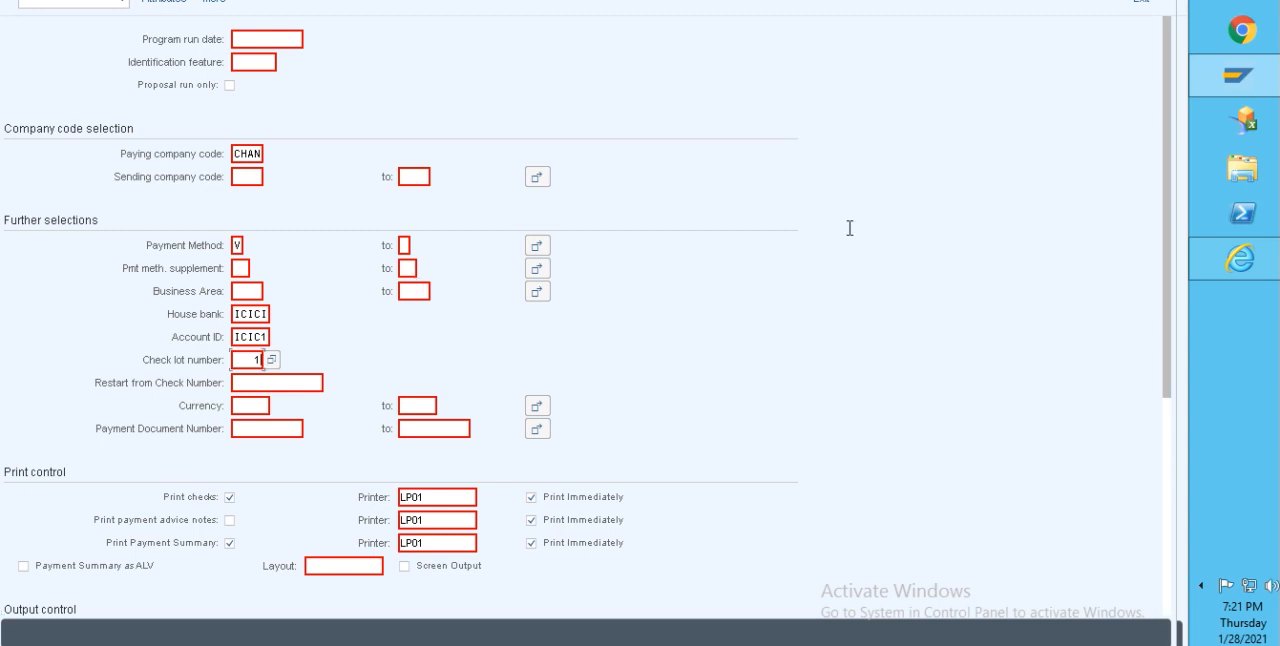
left_click(1265, 84)
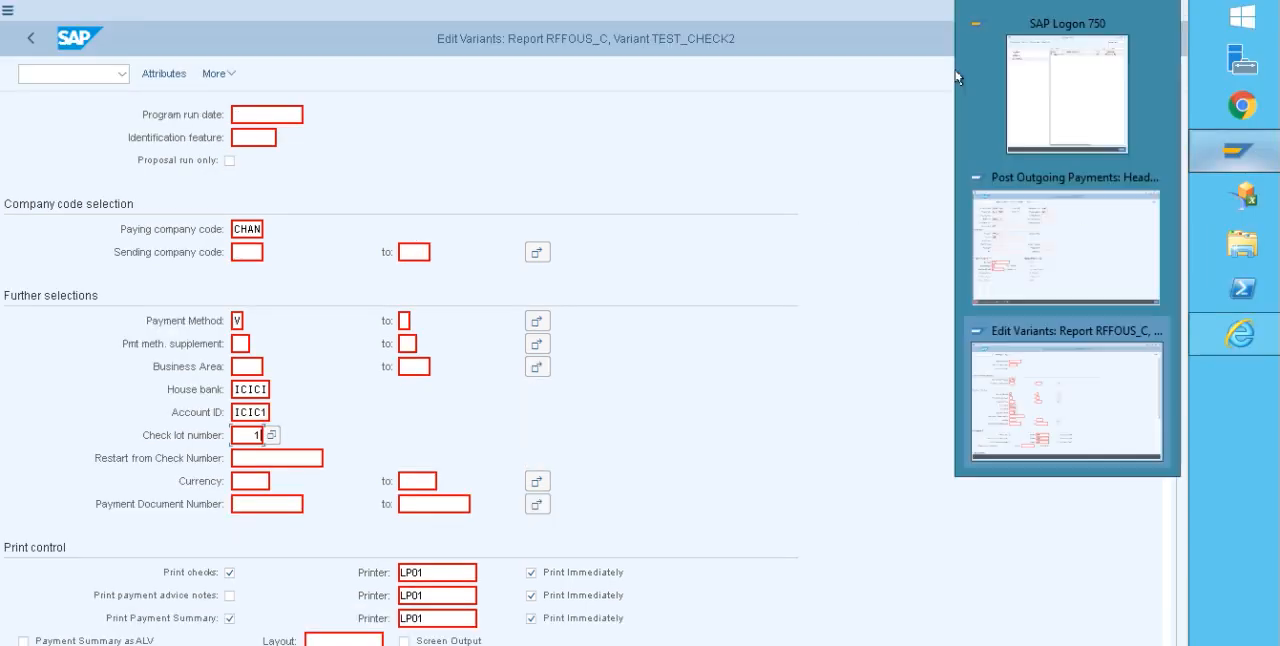
Step: Give variant TEST_CHECK2 the description TEST RUN1 in its attributes and save the variant
left_click(163, 74)
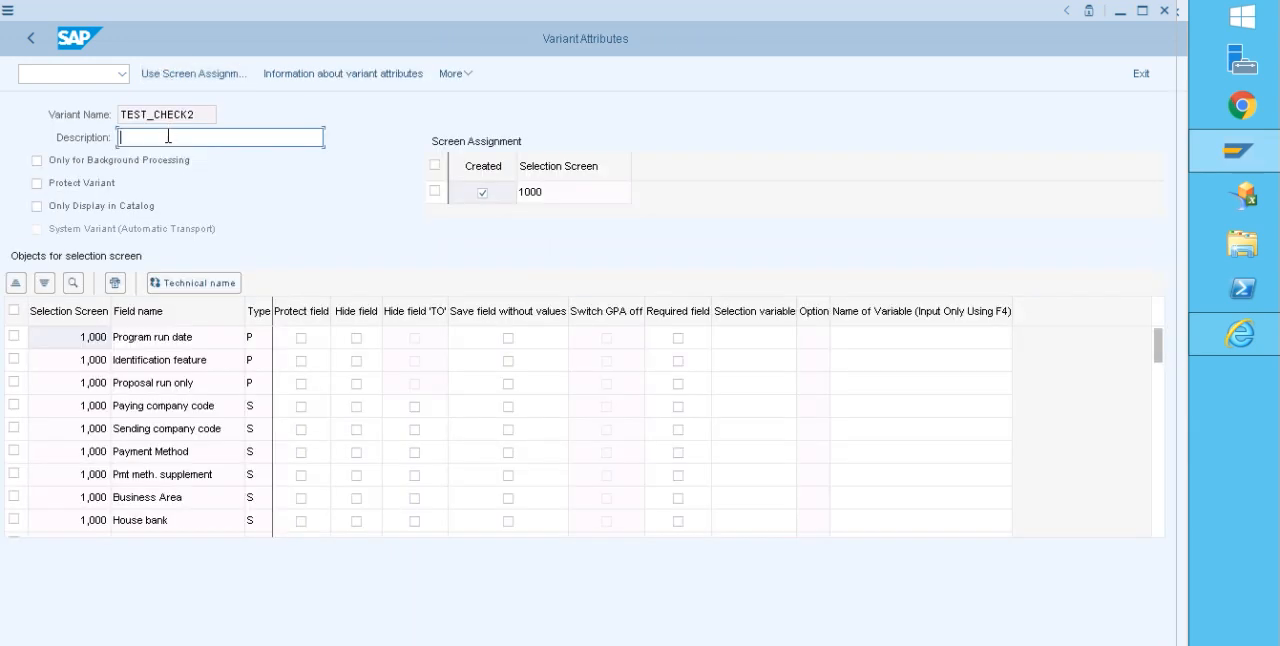
type("TET")
key("BackSpace")
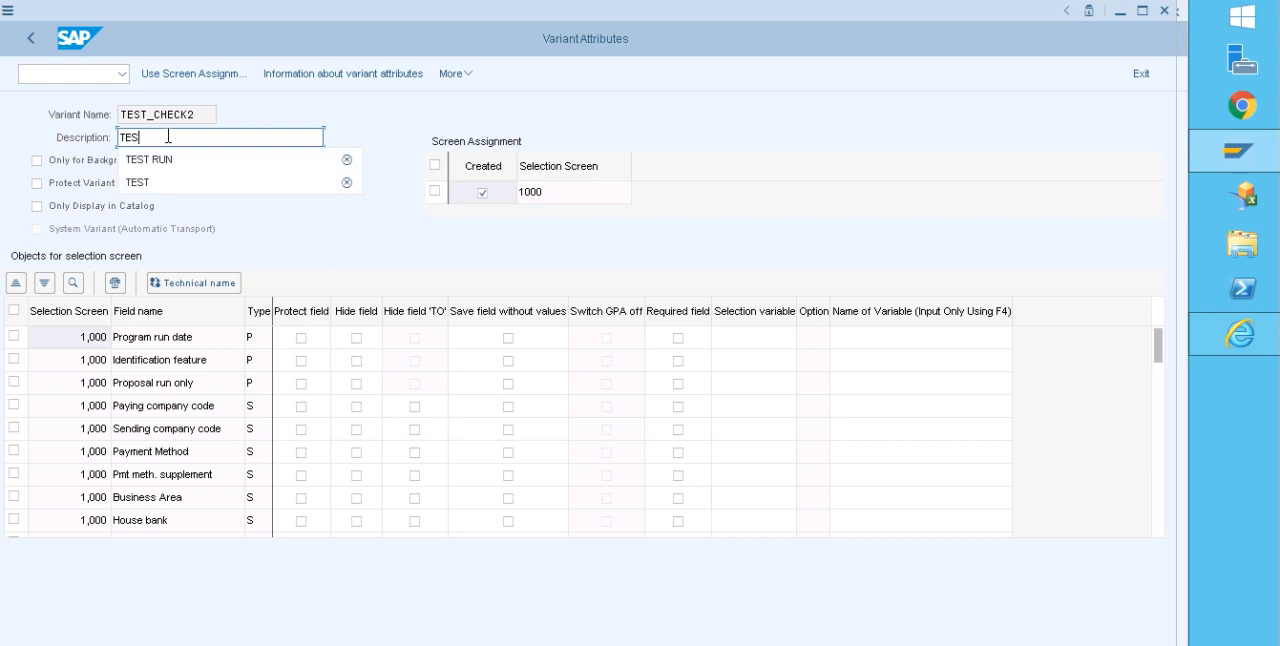
left_click(164, 160)
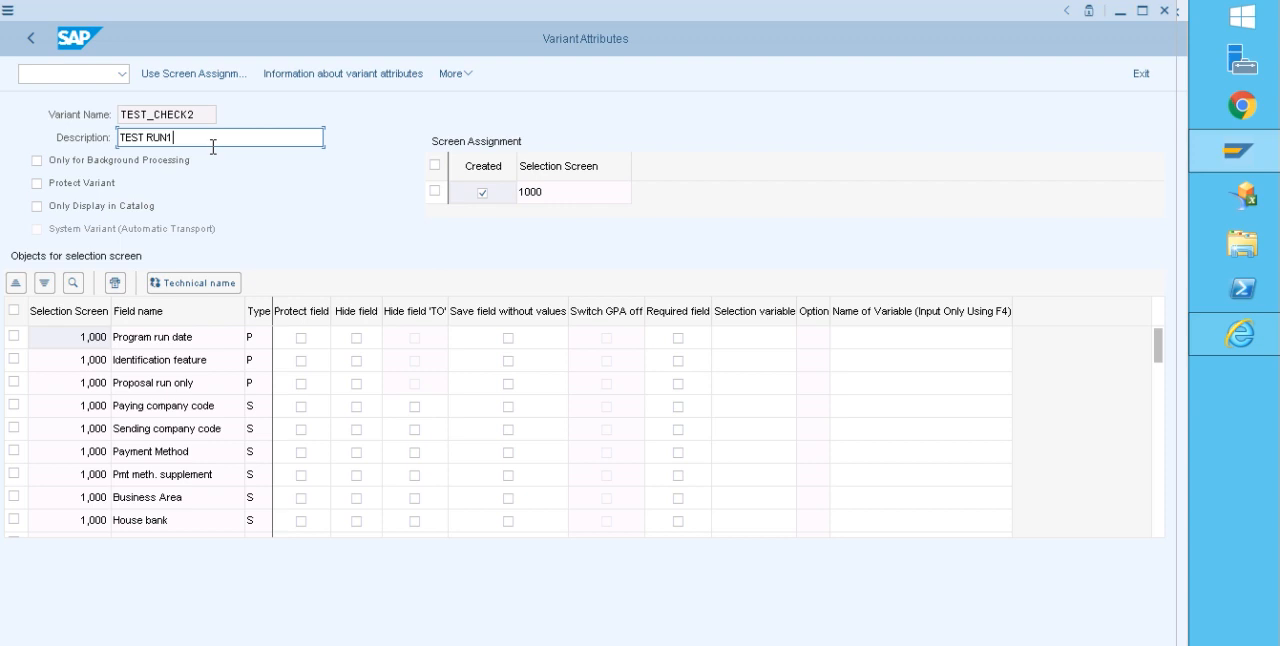
key("ctrl+s")
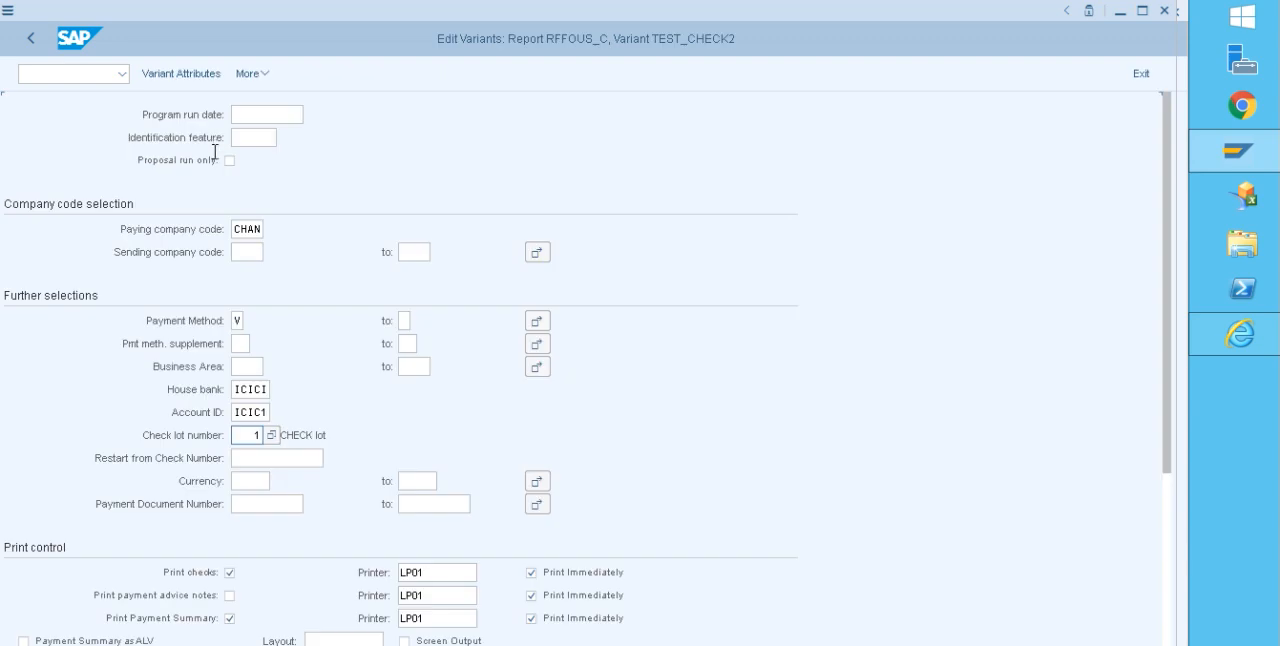
Step: Return from the variant to the status of payment run TEST1, saving the printout and data medium settings
left_click(28, 38)
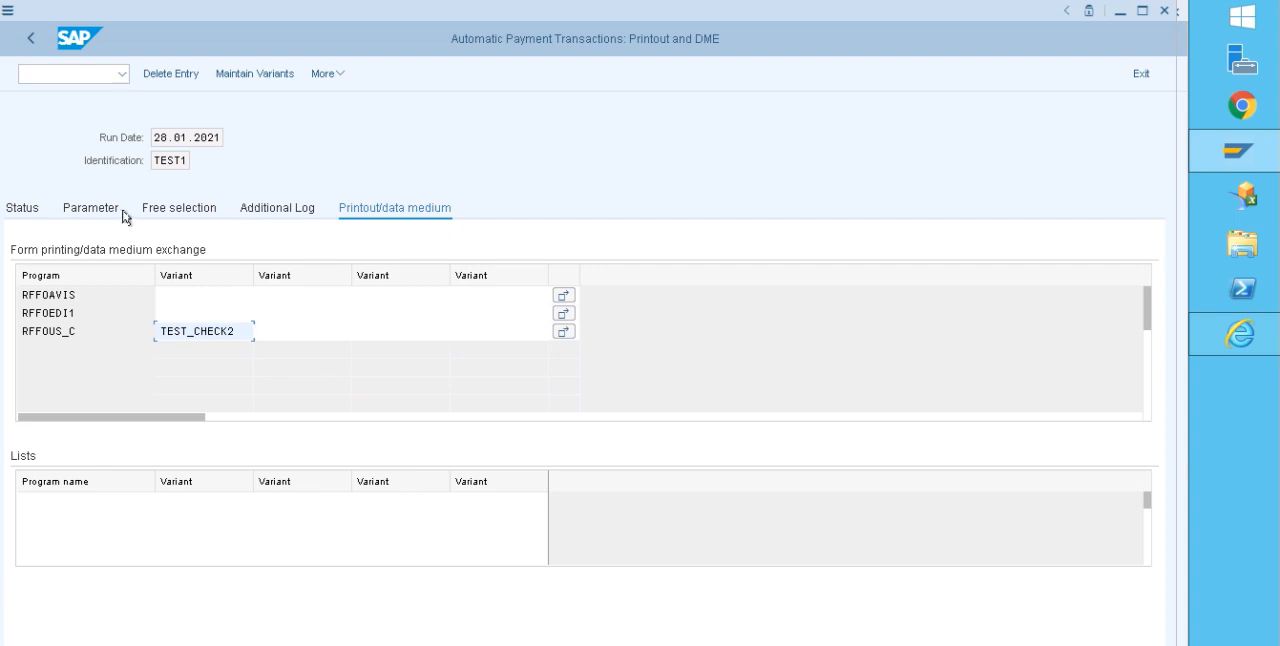
left_click(26, 212)
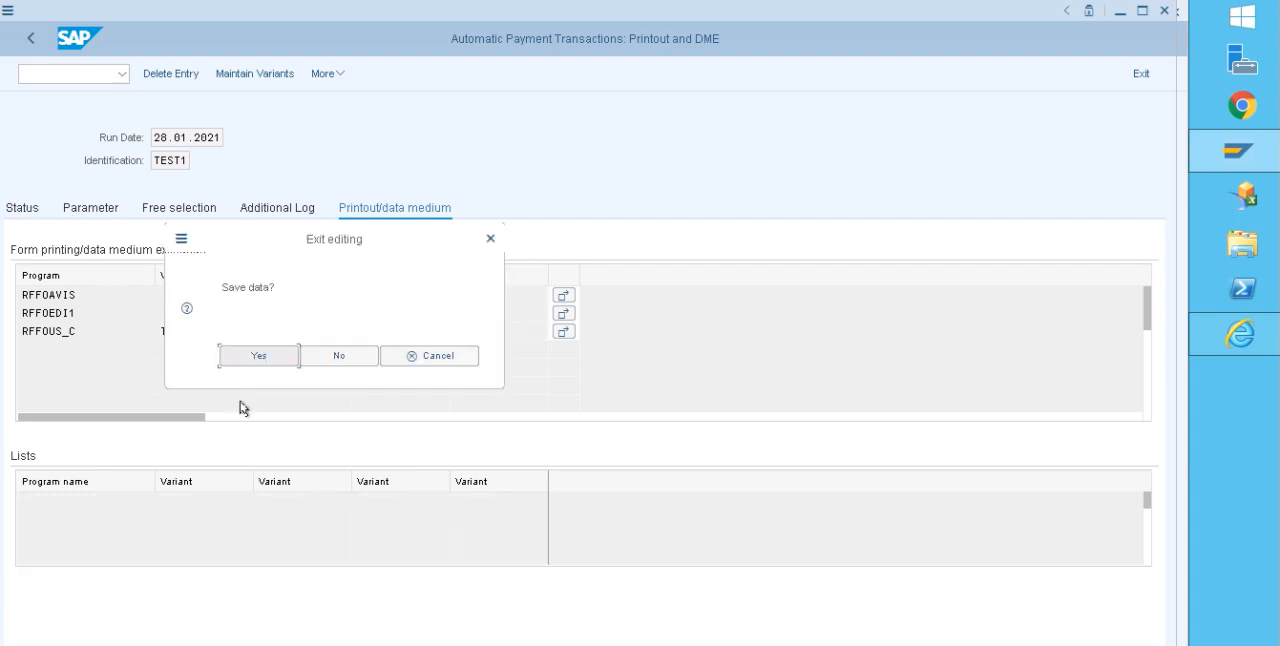
left_click(255, 357)
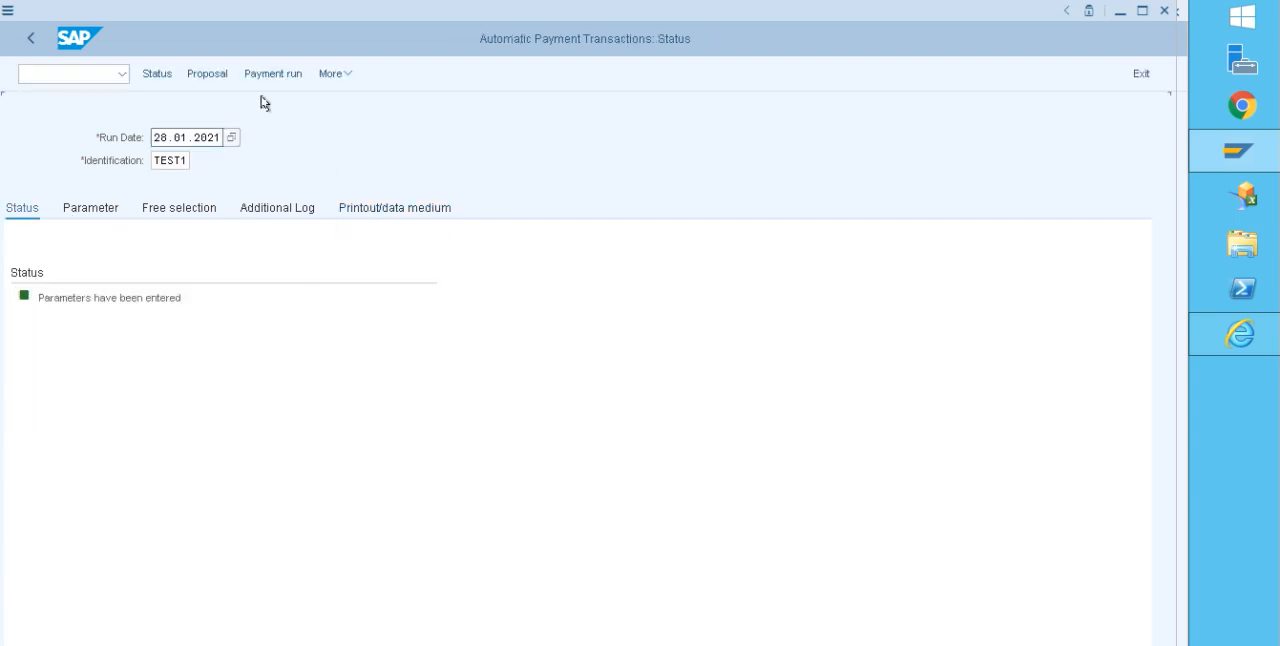
Step: Schedule the payment proposal for run TEST1 to start immediately and refresh its status
left_click(210, 80)
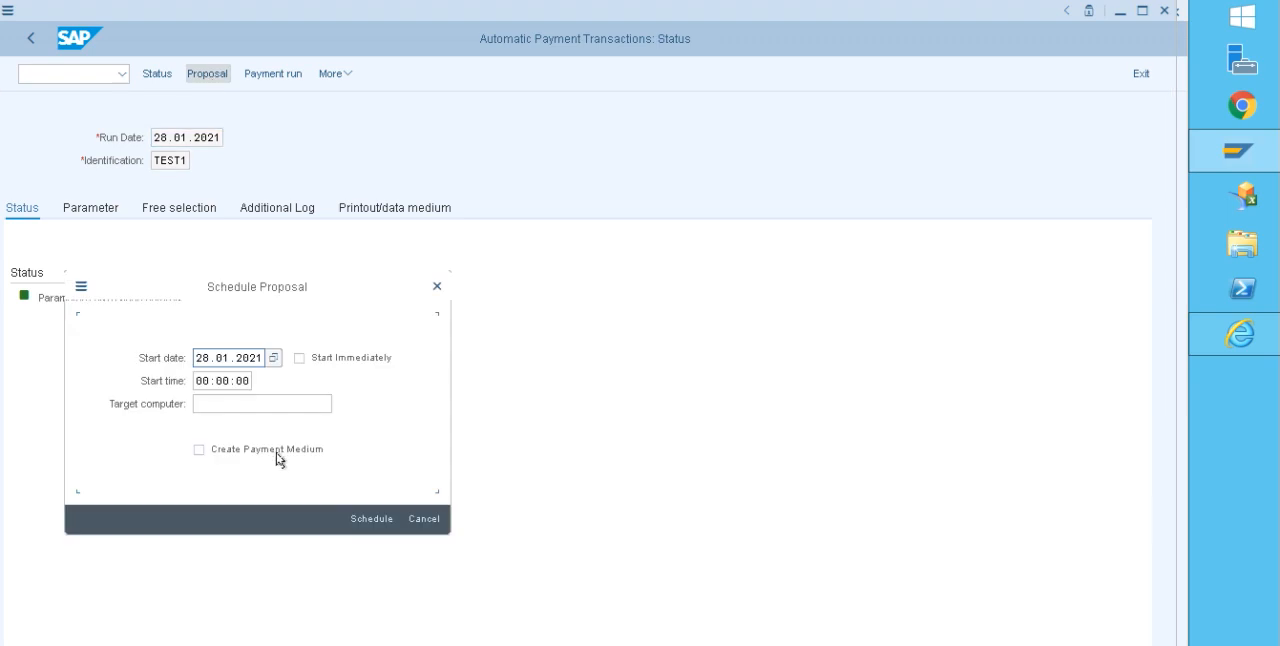
left_click(299, 360)
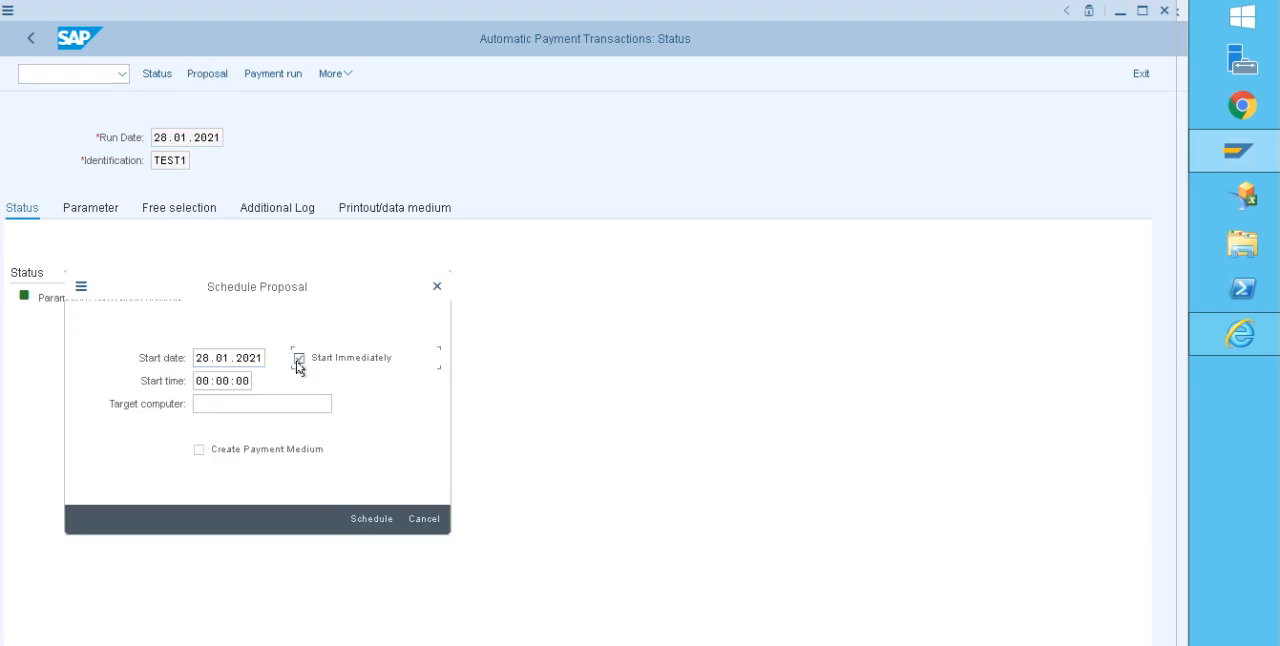
left_click(370, 518)
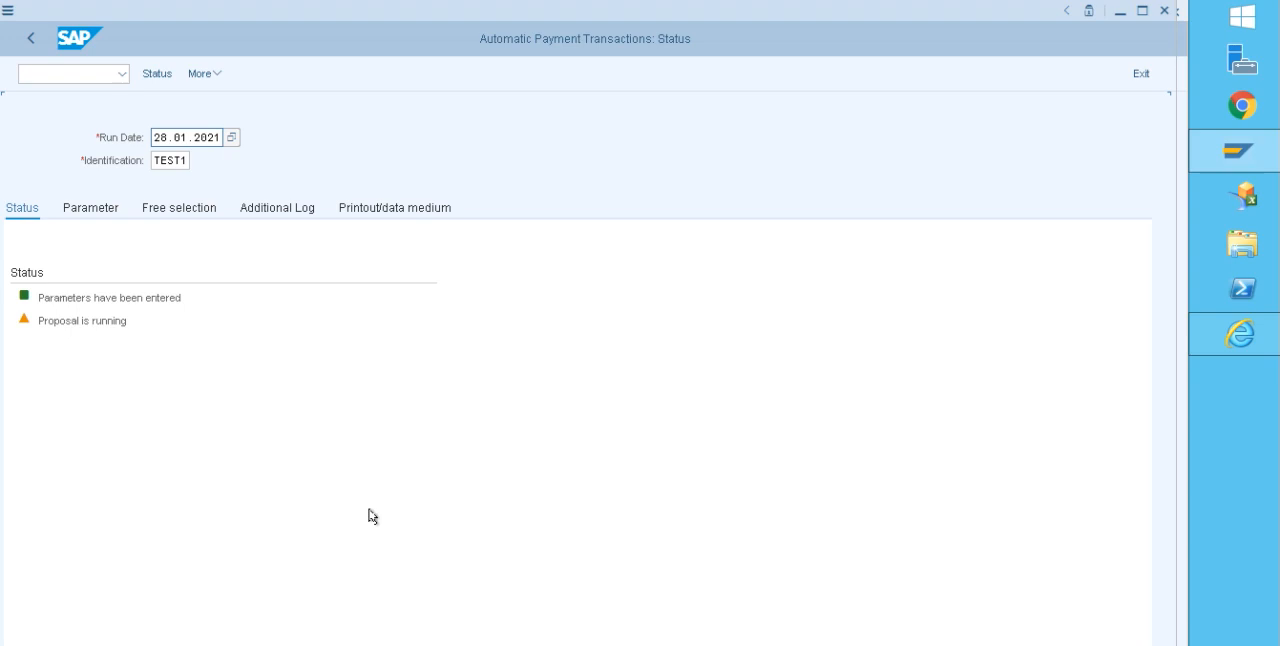
key("Return")
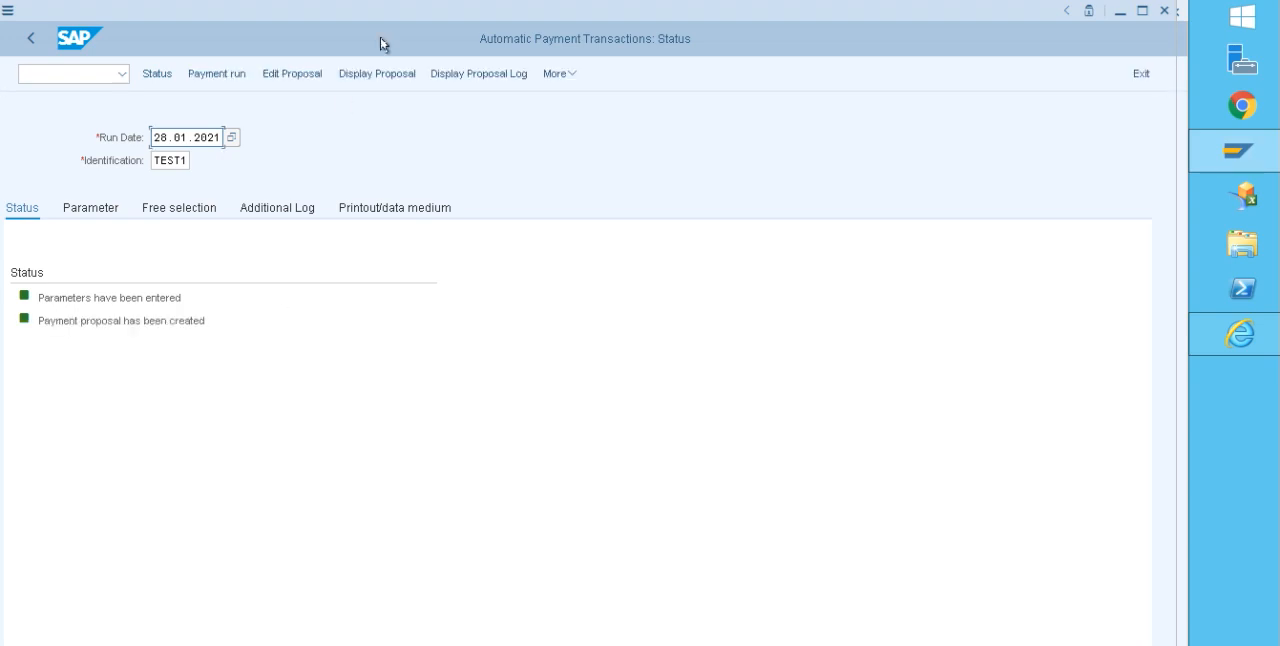
Step: Display the payment proposal and open the line item details of the vendor's exception document
left_click(389, 76)
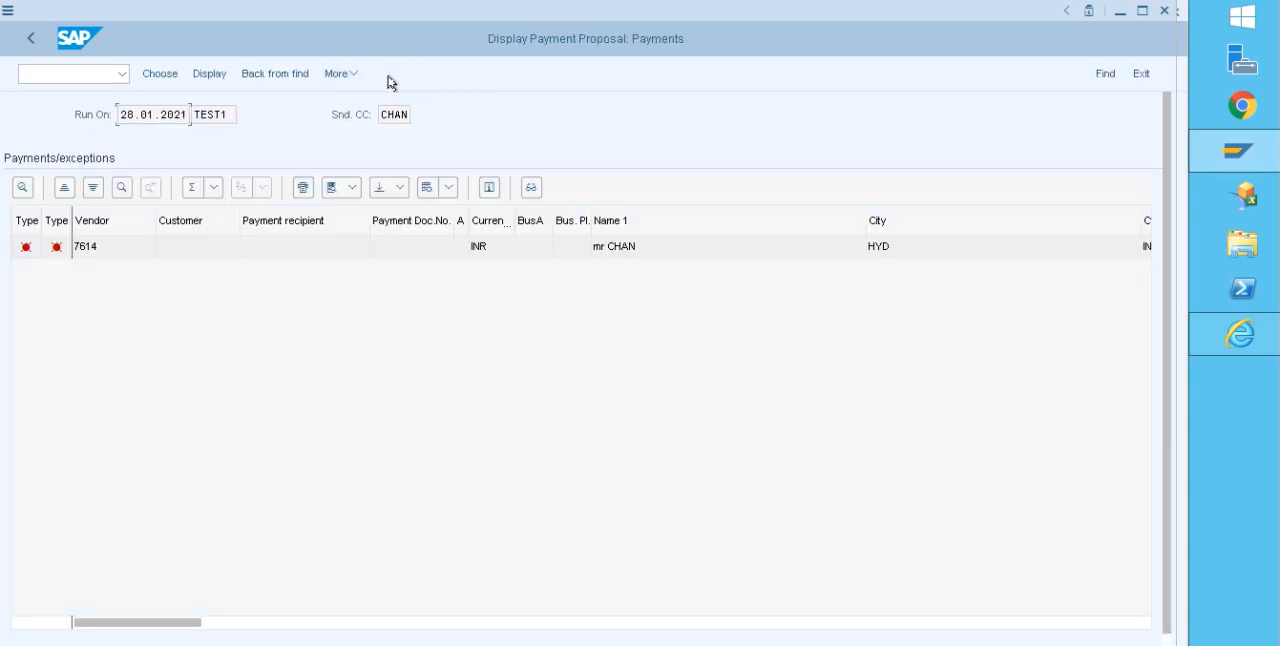
double_click(92, 248)
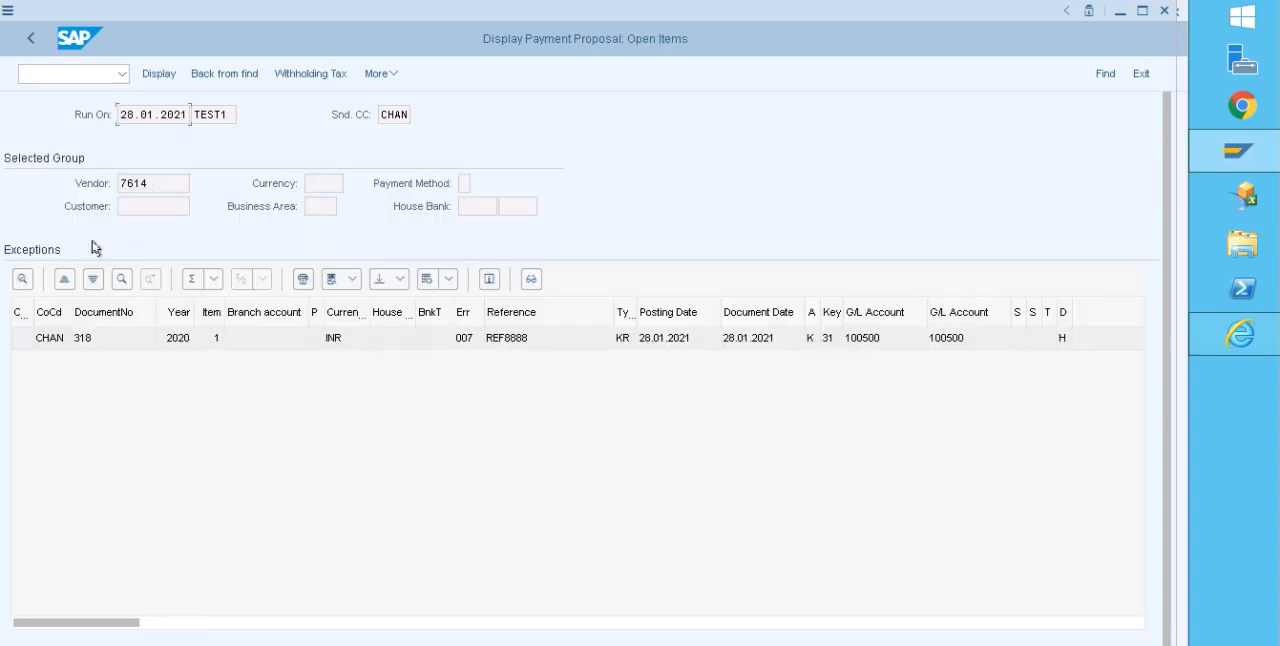
double_click(120, 346)
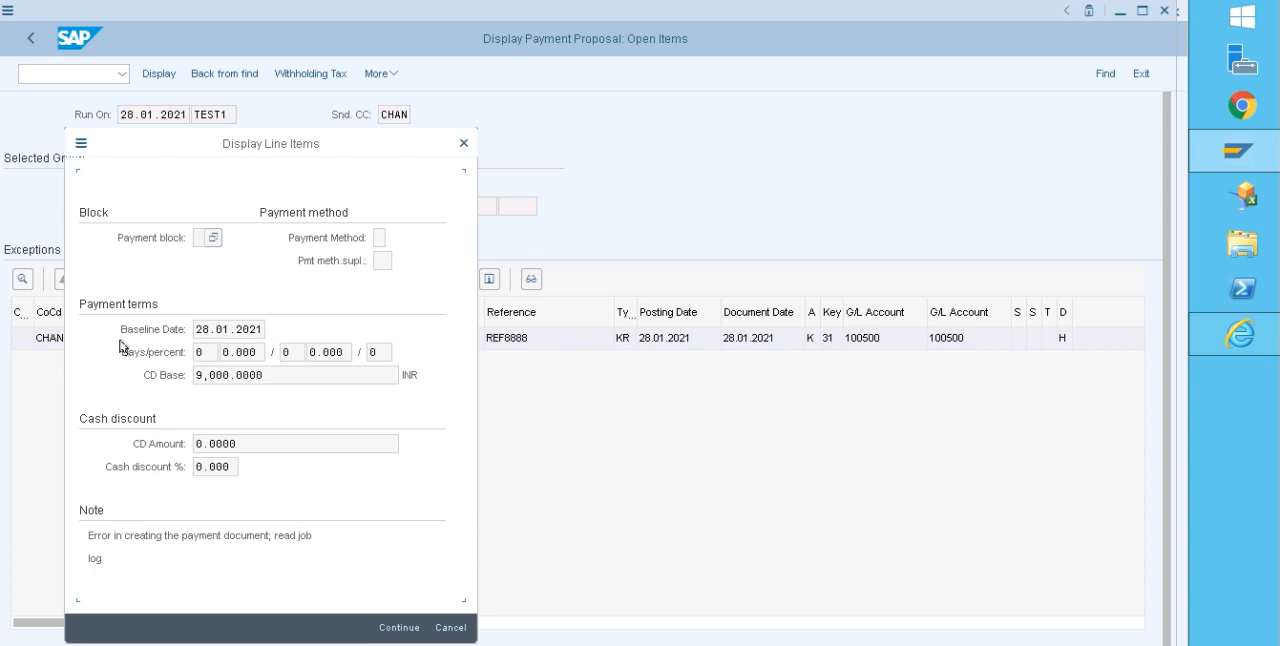
Step: Examine the note in the line item details and compare it with the F110 settlement error text on the PowerPoint slide
double_click(92, 535)
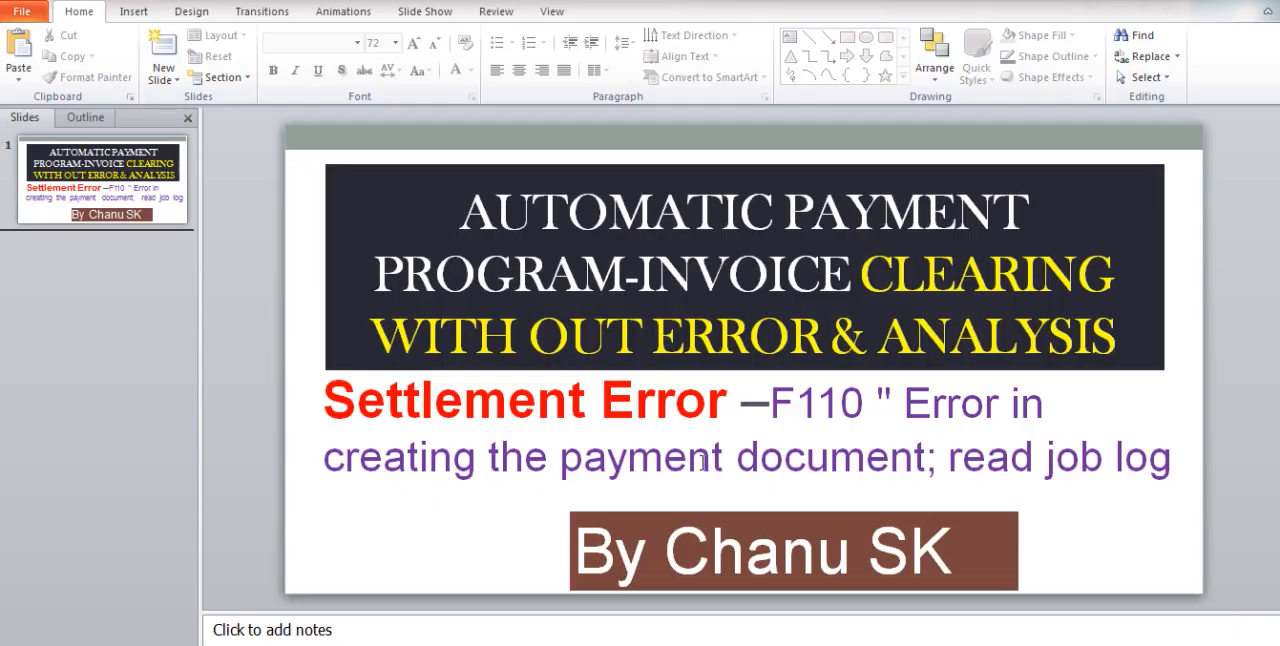
left_click_drag(772, 402, 1148, 470)
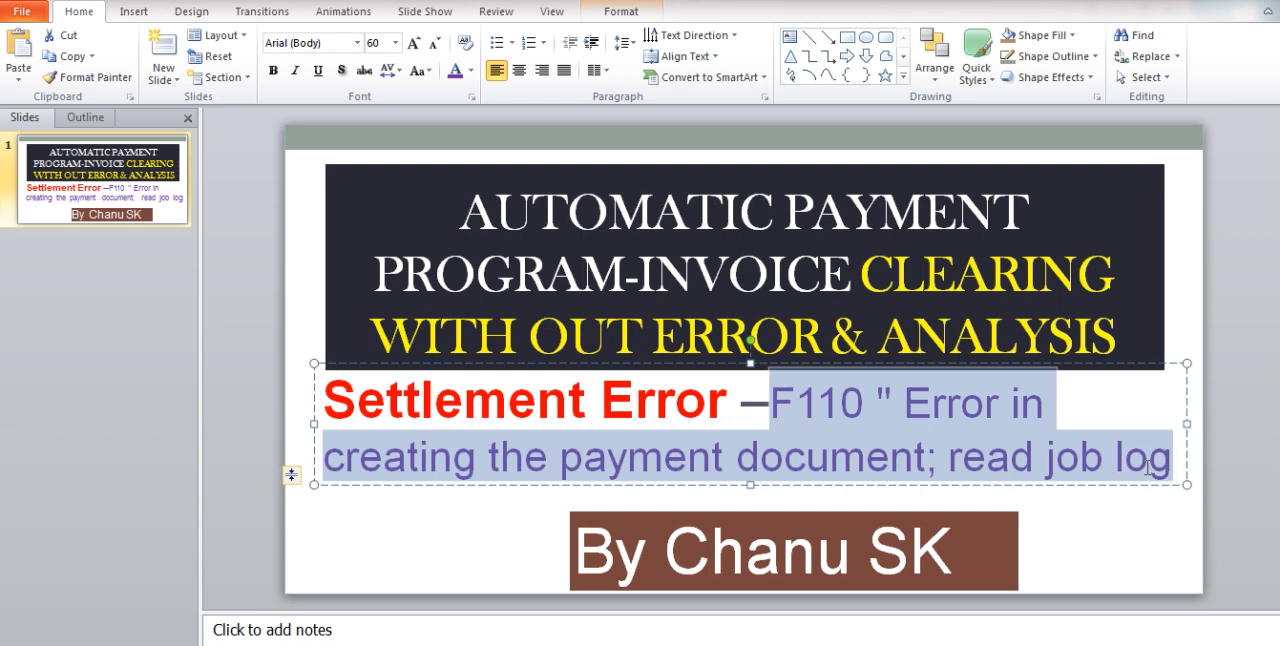
left_click(1107, 521)
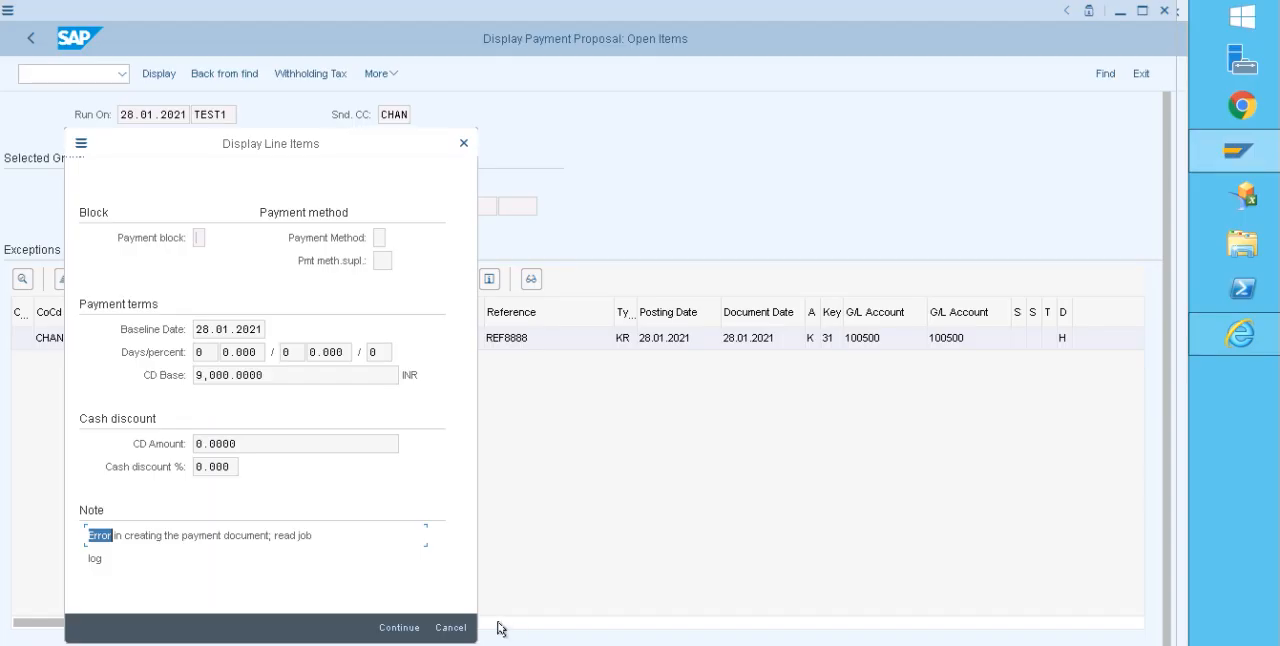
Step: Switch back to SAP, leave the line item details and payment proposal, and display the proposal's job log
left_click(401, 627)
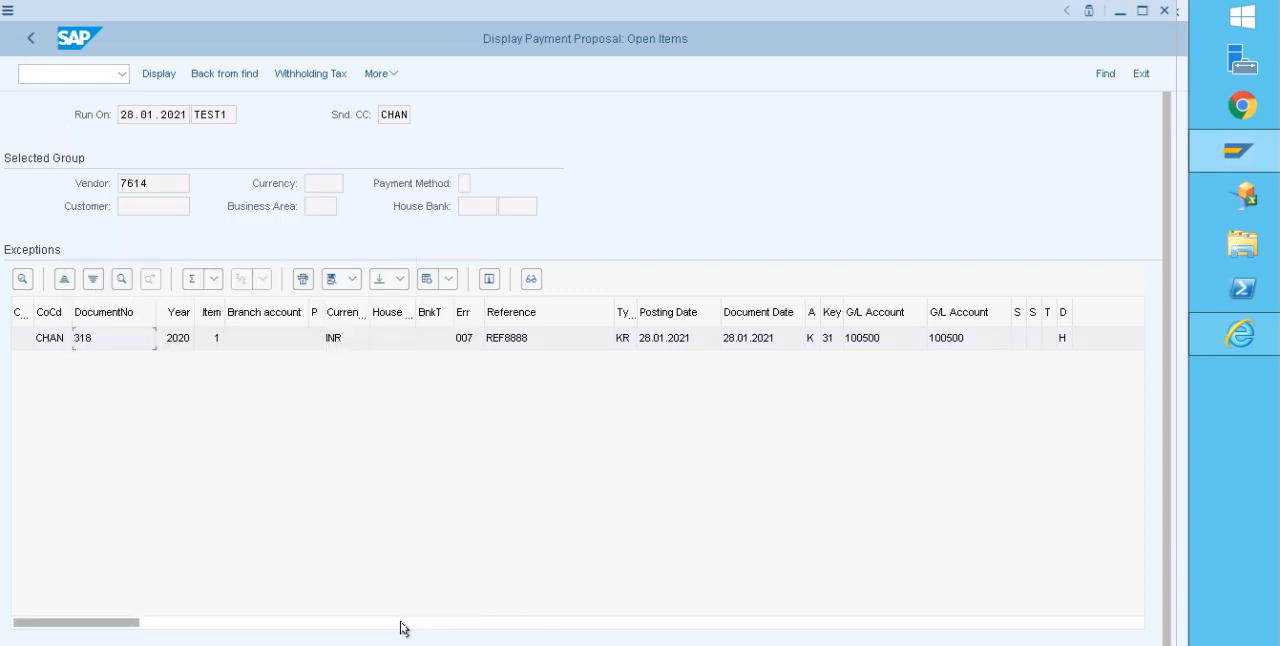
left_click(27, 41)
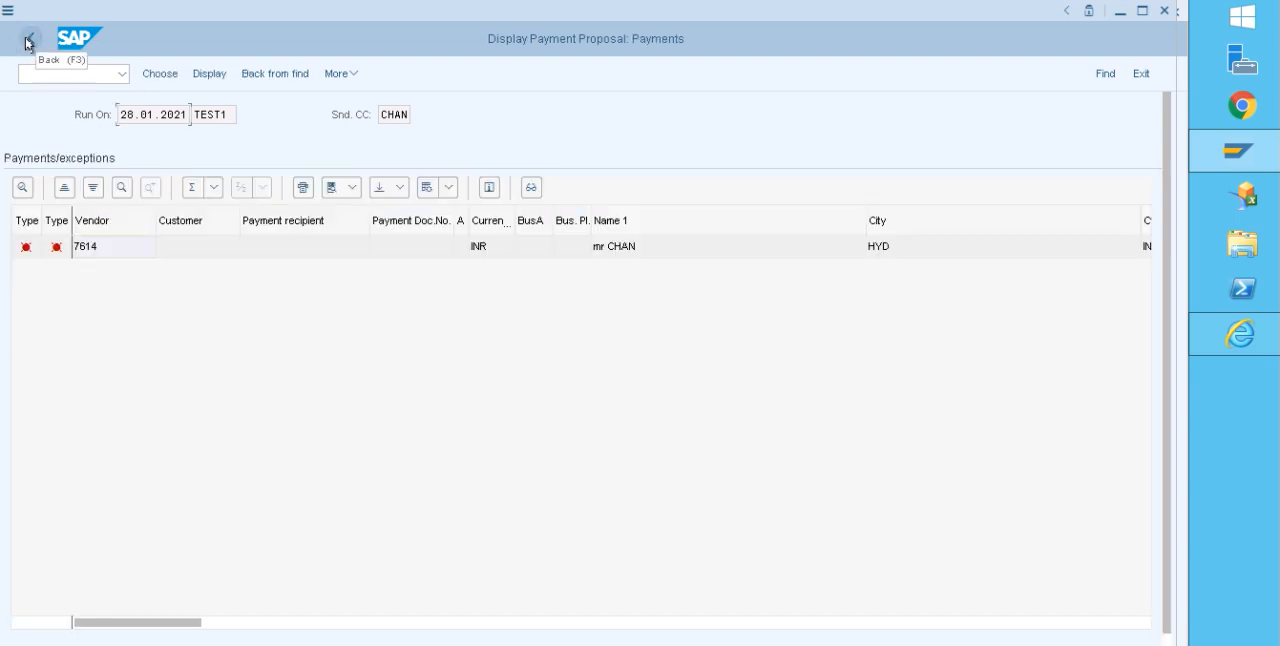
left_click(27, 41)
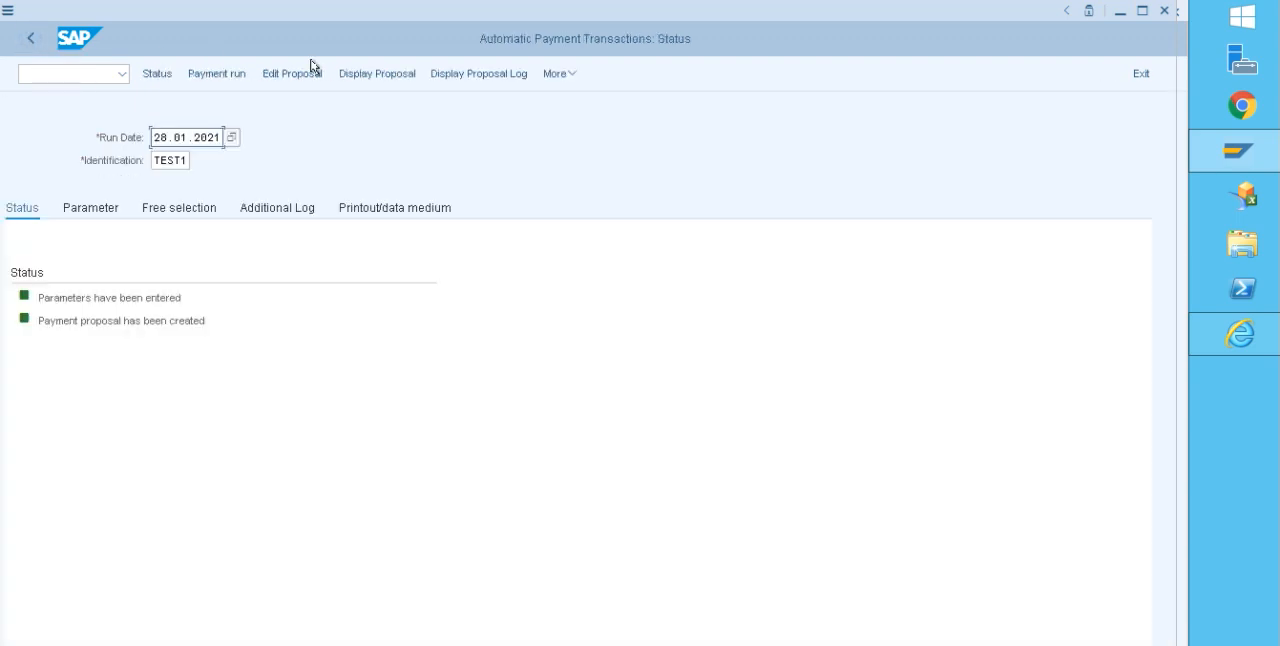
left_click(468, 81)
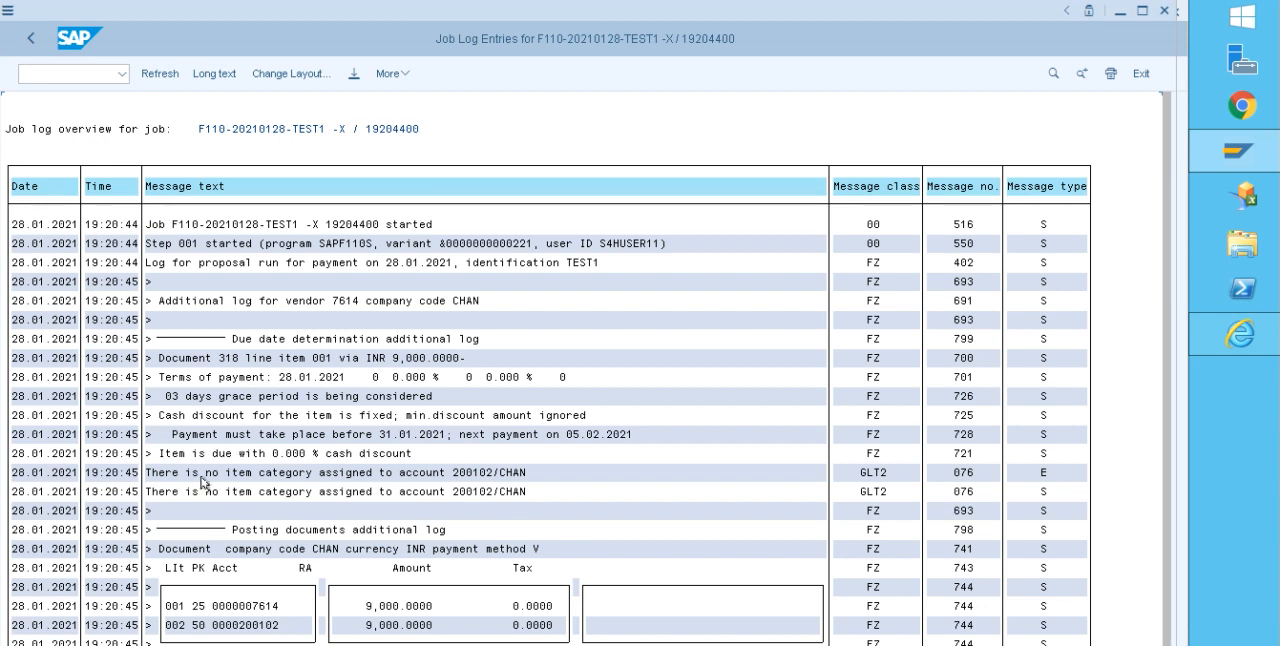
Step: Read the long text of the GLT2 076 error in the job log and follow its link to Classify G/L Accounts for Document Splitting
double_click(462, 477)
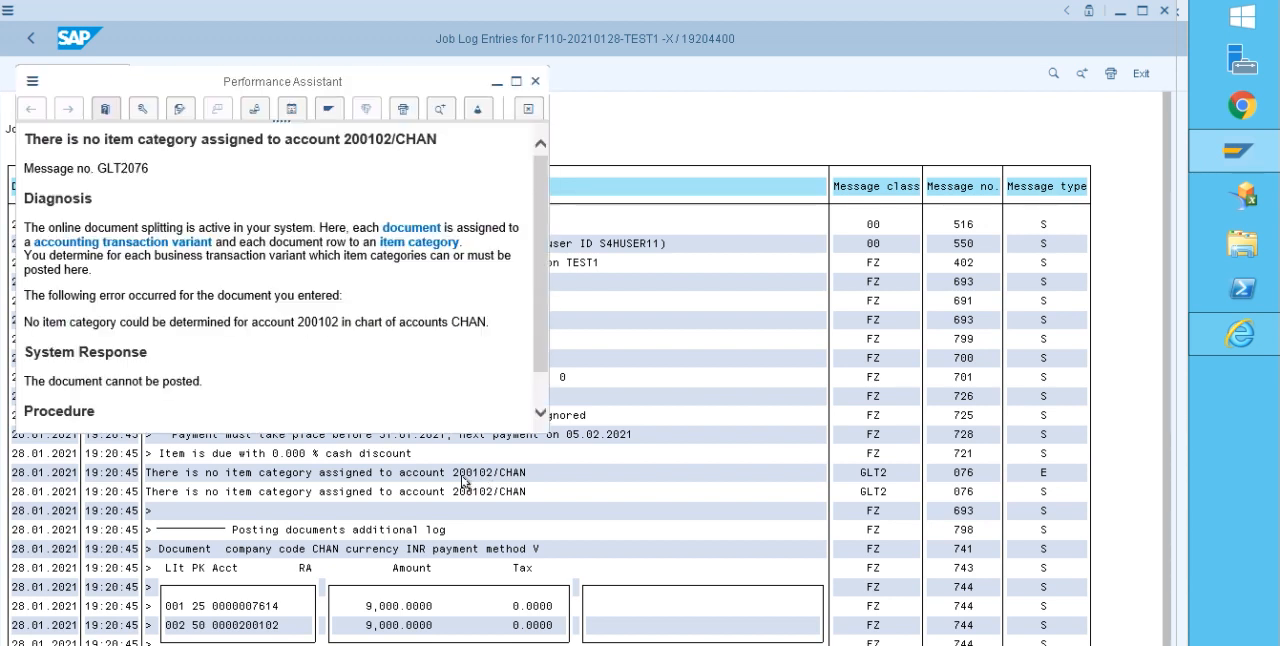
left_click_drag(539, 263, 540, 288)
left_click_drag(204, 161, 99, 174)
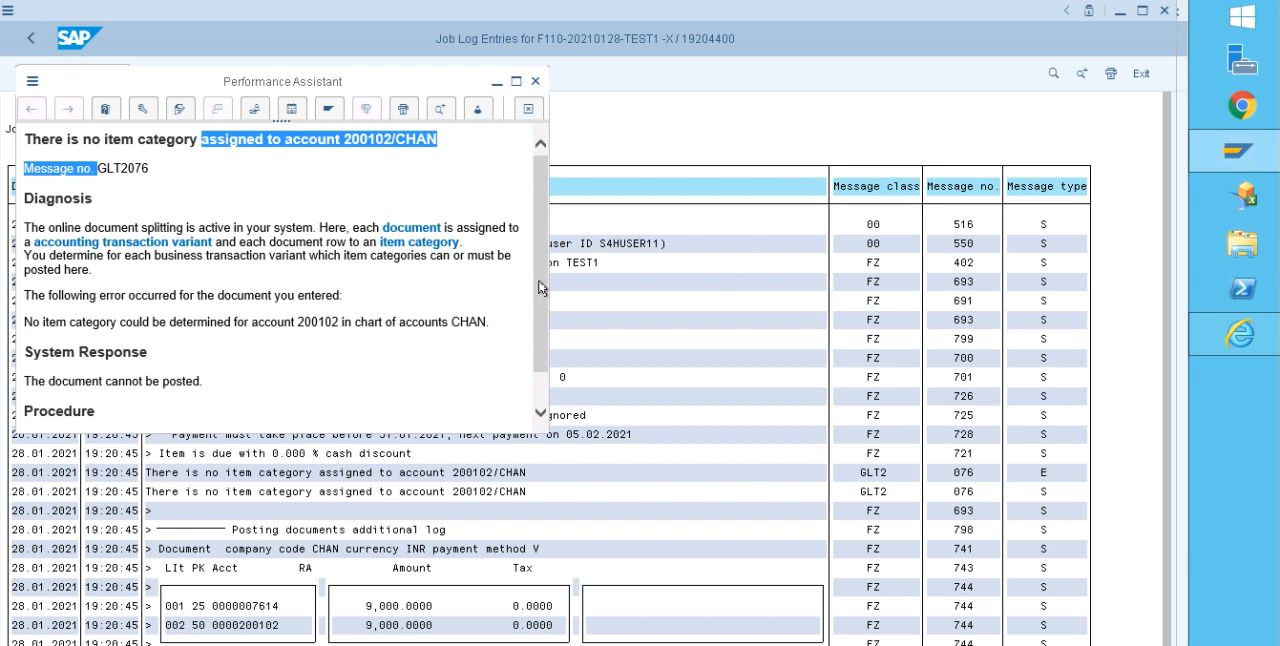
left_click_drag(540, 288, 537, 351)
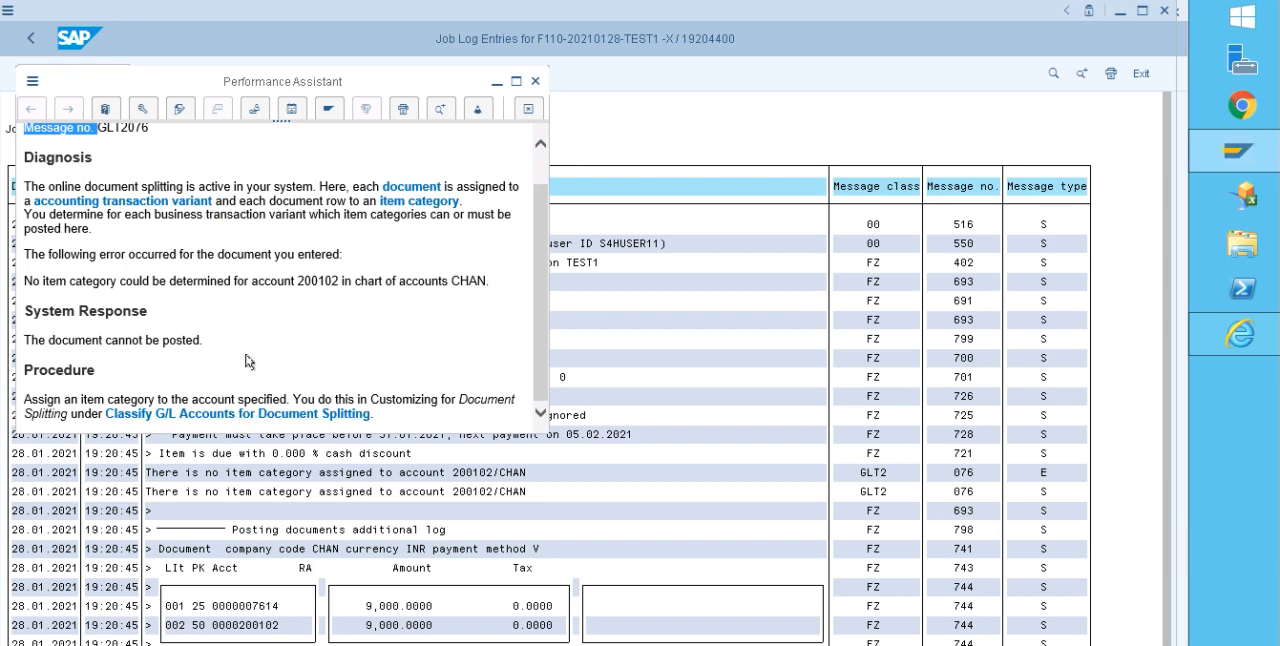
scroll(531, 303, "up", 1)
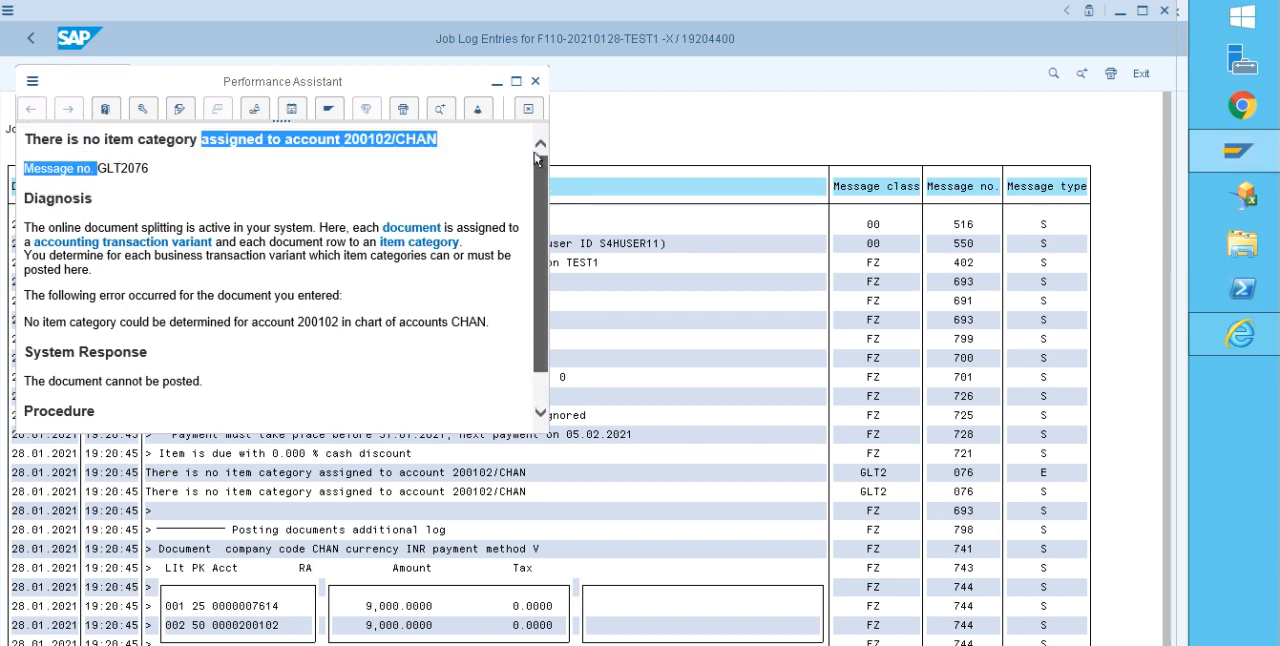
left_click(396, 165)
left_click_drag(393, 139, 359, 135)
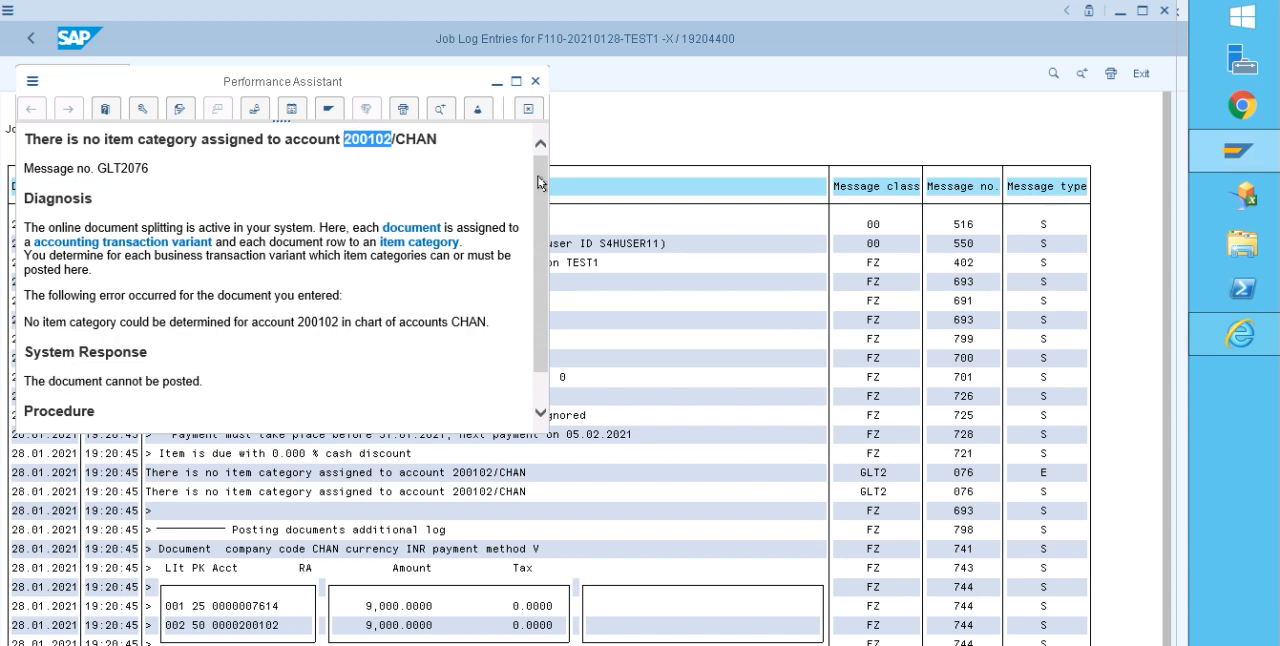
scroll(533, 283, "down", 1)
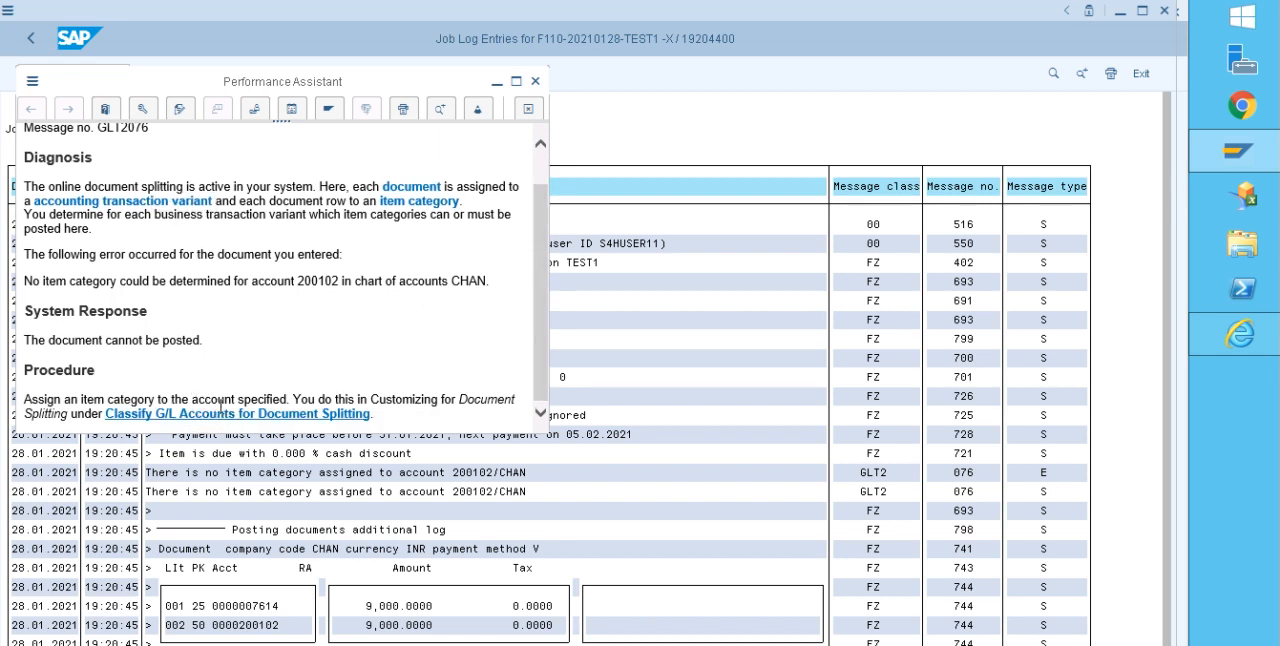
left_click(229, 414)
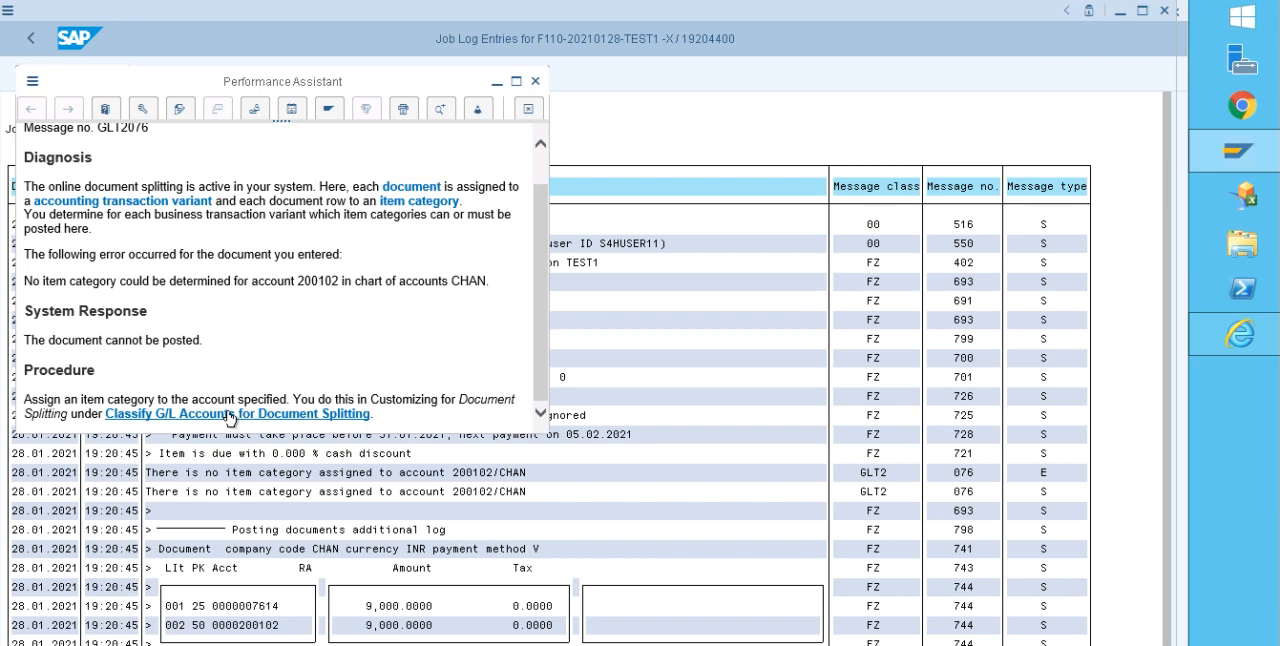
Step: Open the document splitting classification for chart of accounts CHAN and add a new entry with G/L account 200102 as both range limits
left_click(121, 210)
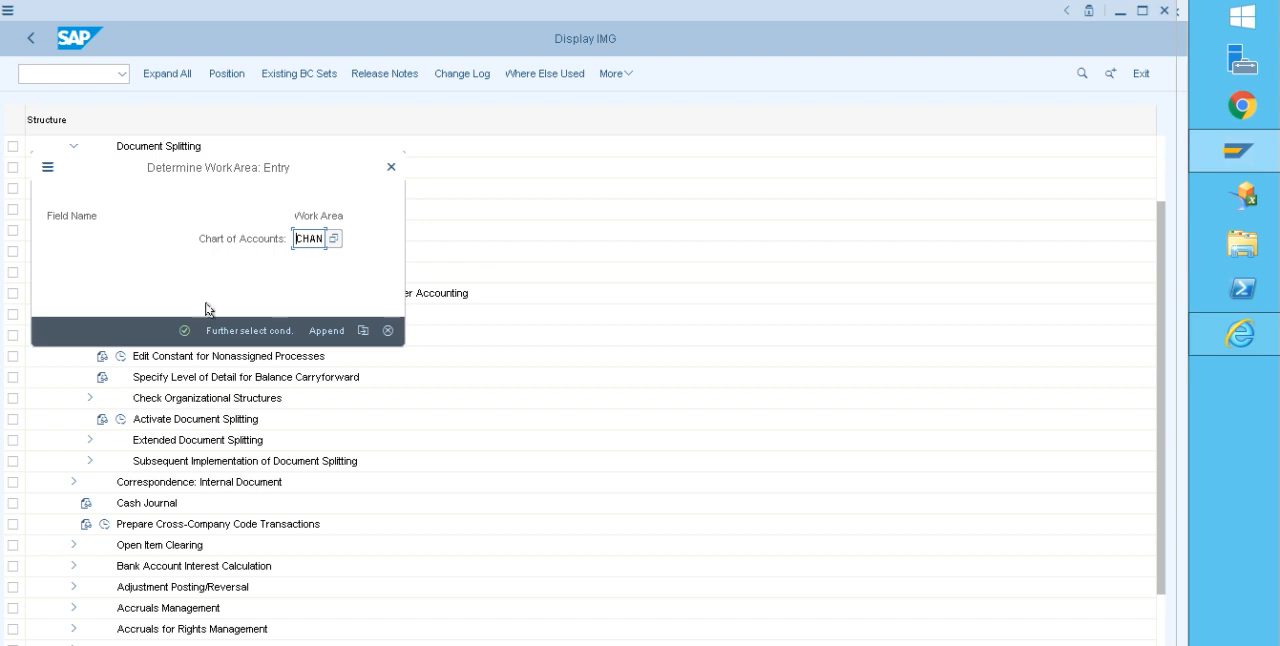
left_click(184, 330)
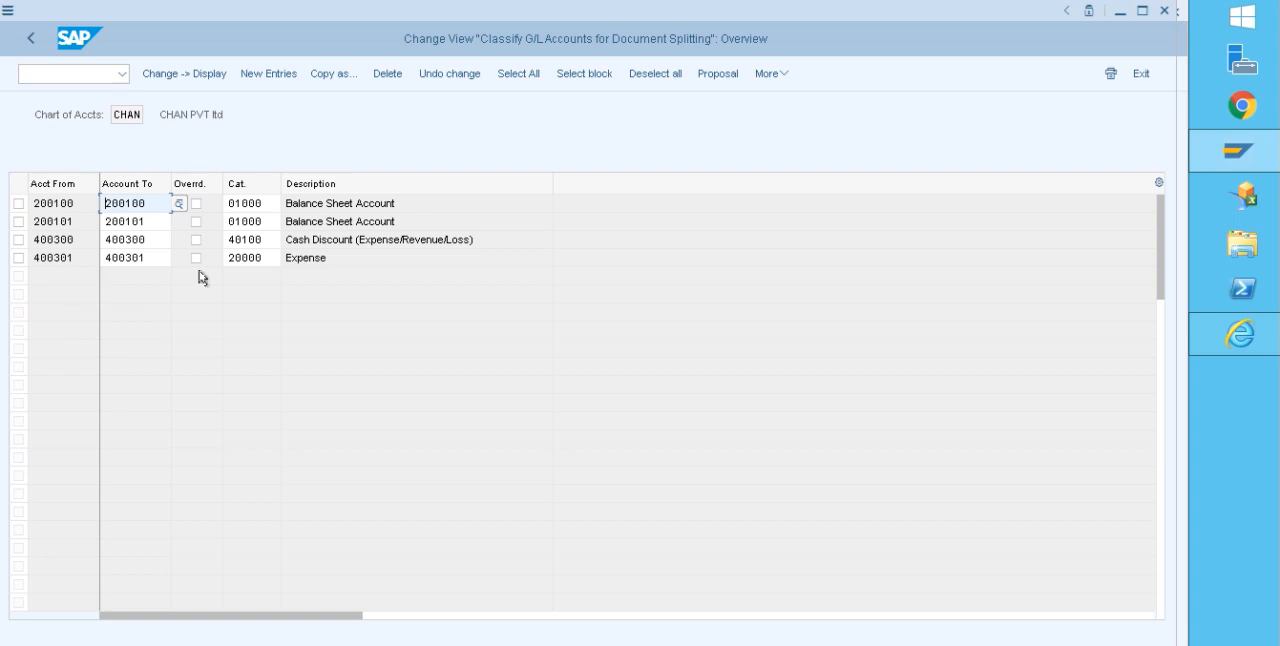
left_click(268, 73)
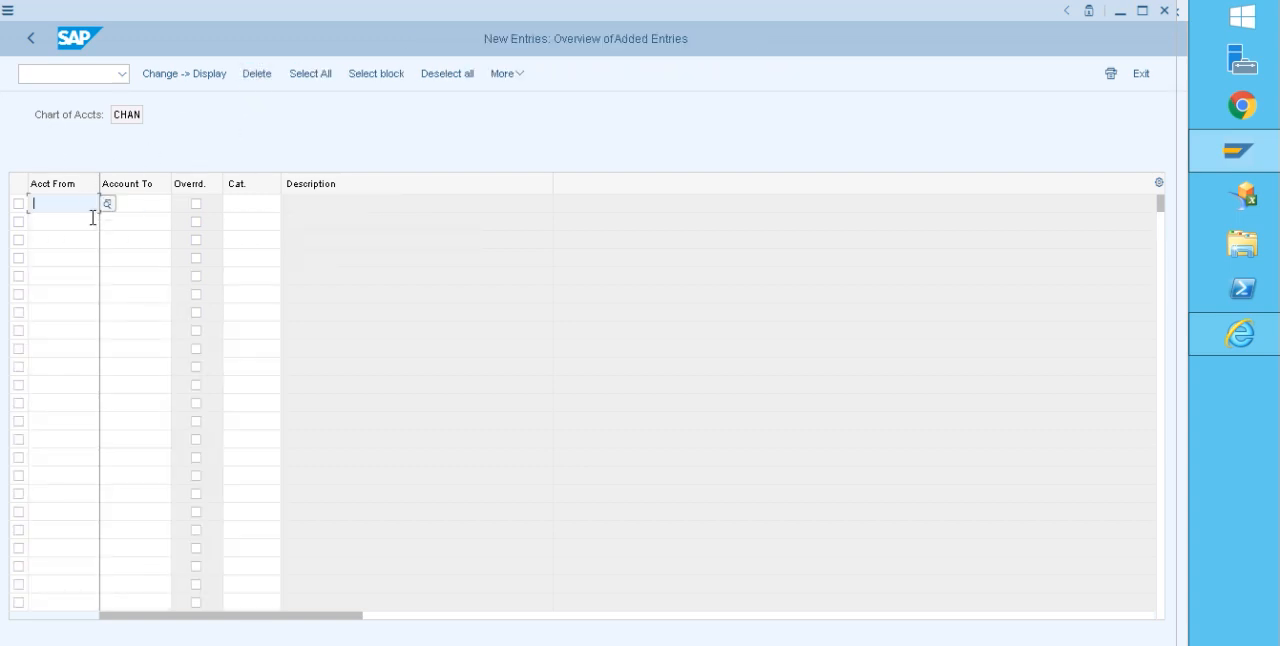
type("200102")
left_click_drag(94, 201, 12, 204)
key("ctrl+c")
left_click(131, 202)
key("ctrl+v")
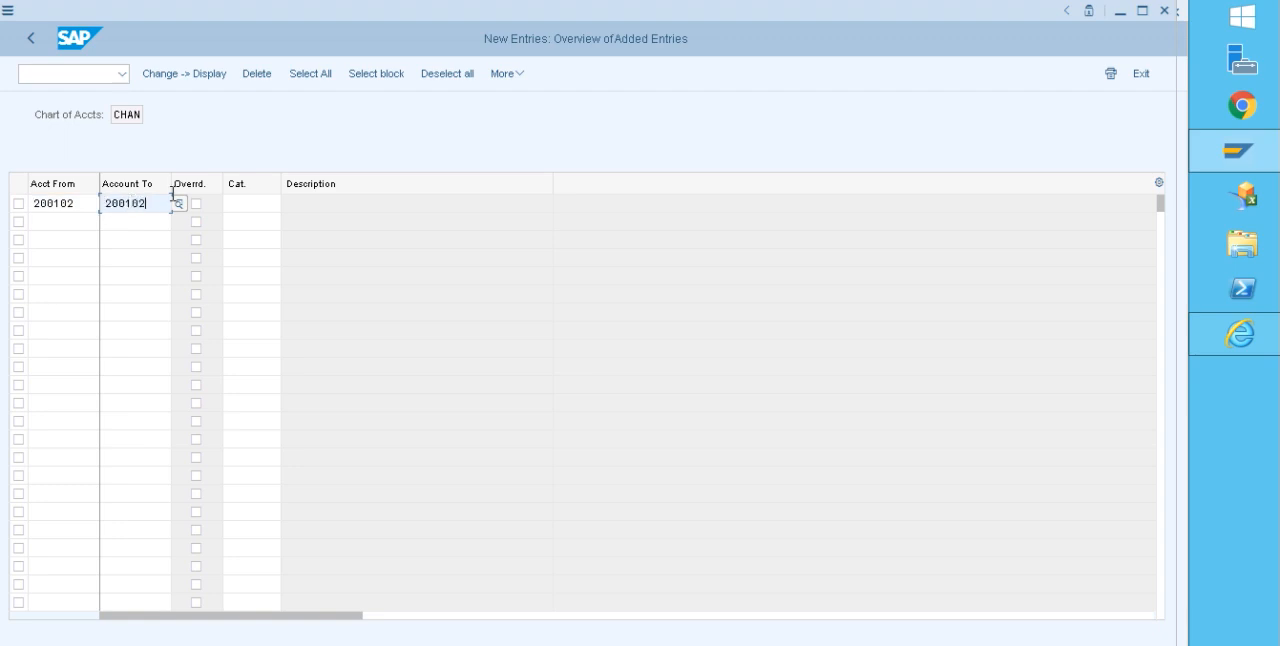
left_click(264, 211)
left_click(289, 205)
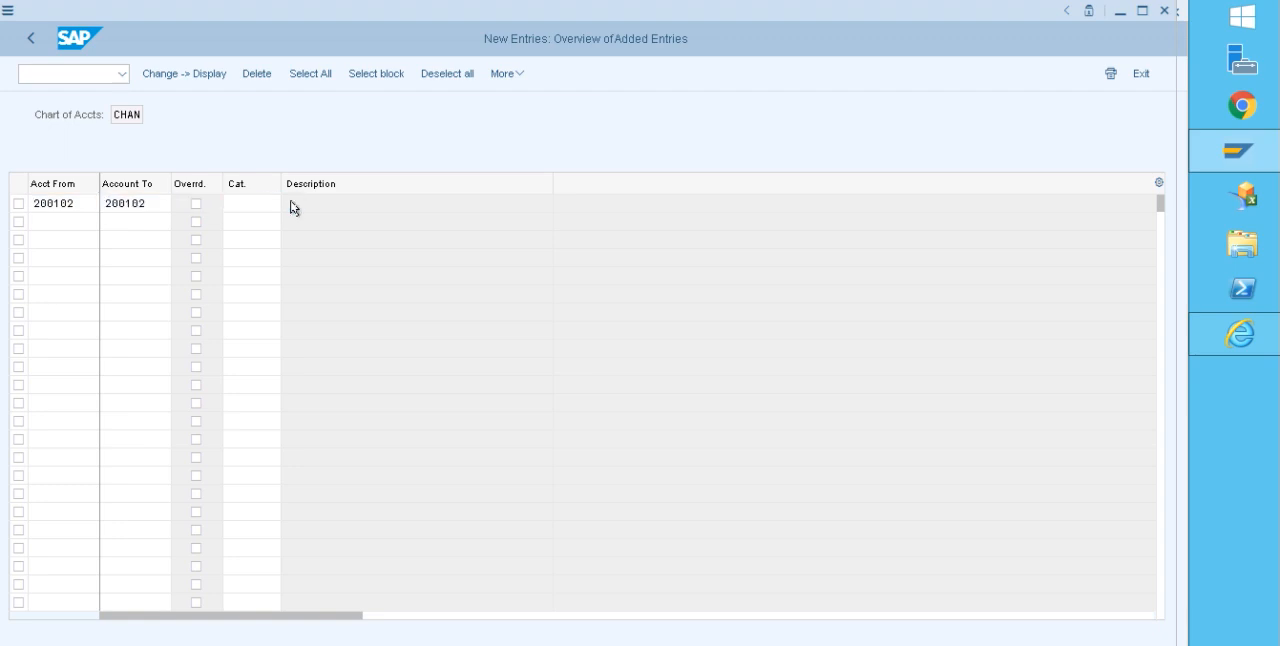
Step: Check the ICICI Bank account in the G/L account value list and assign item category 01000 to the new entry
double_click(128, 248)
left_click(148, 204)
left_click(175, 204)
key("Return")
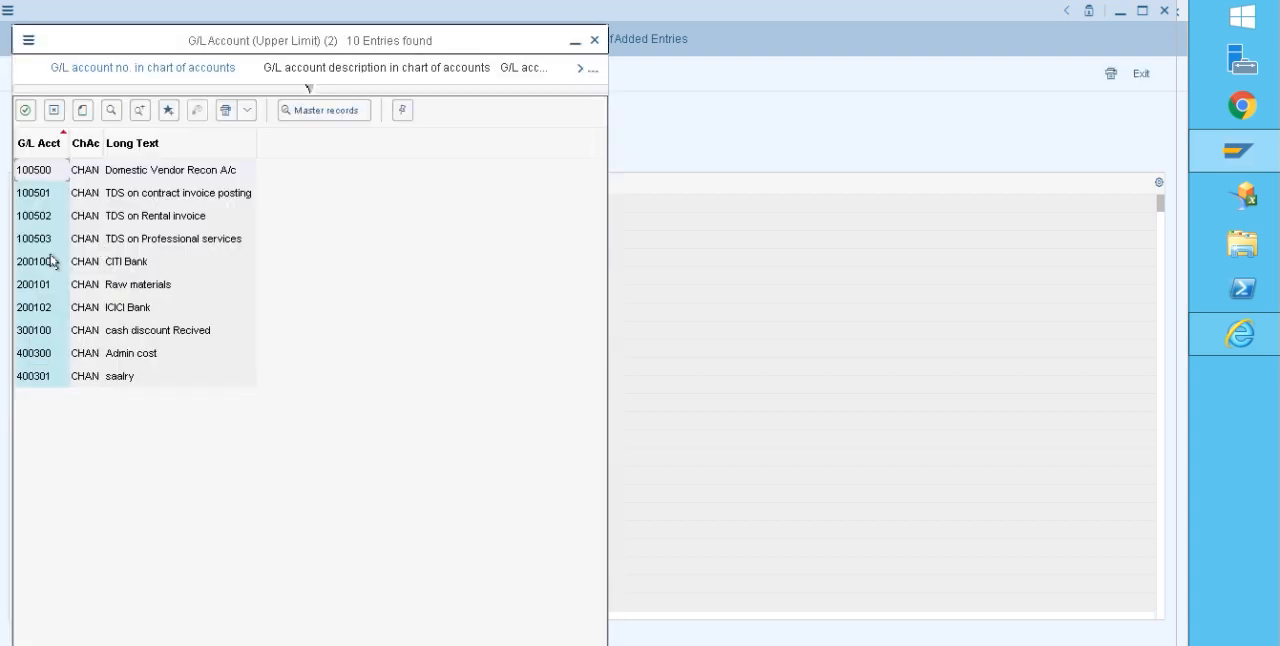
left_click(114, 308)
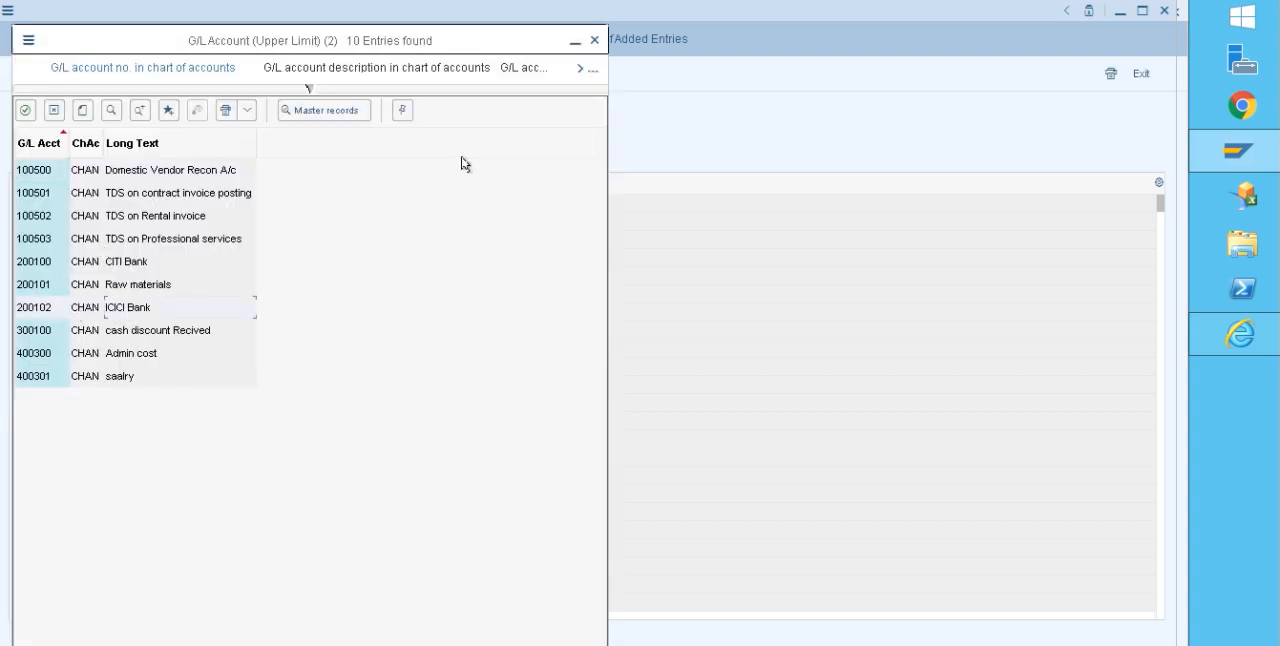
left_click(575, 46)
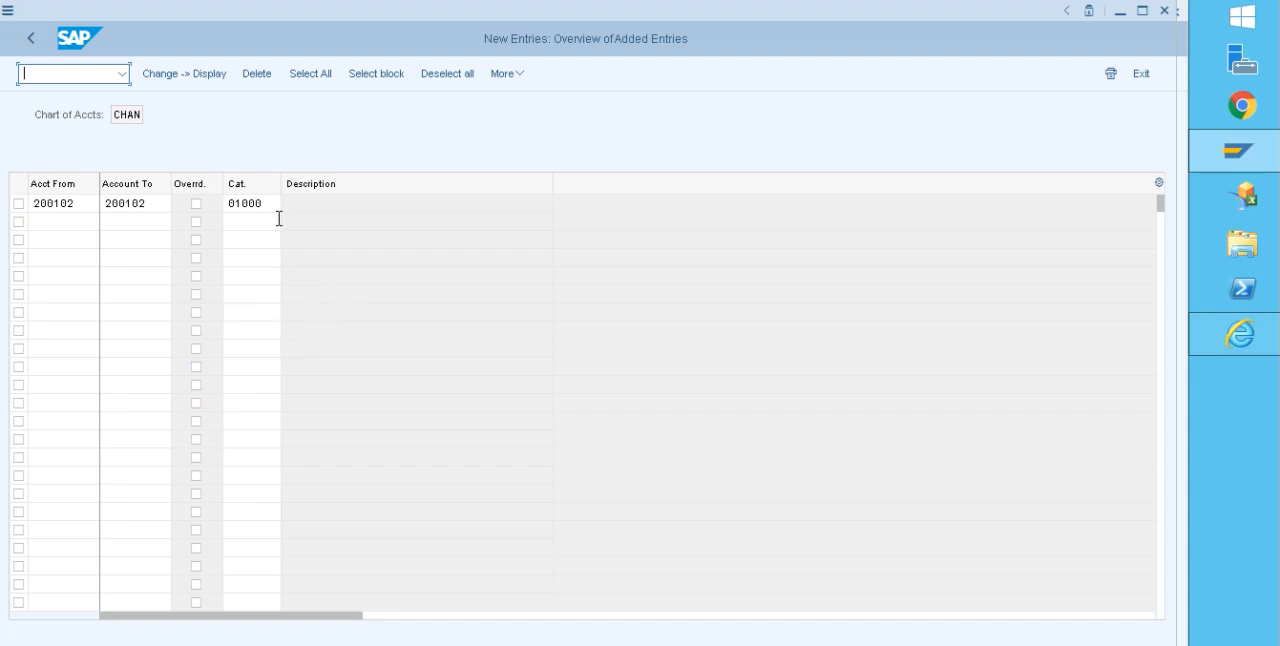
Step: Save the new classification entry, accepting the customizing check messages and the proposed customizing request
key("F3")
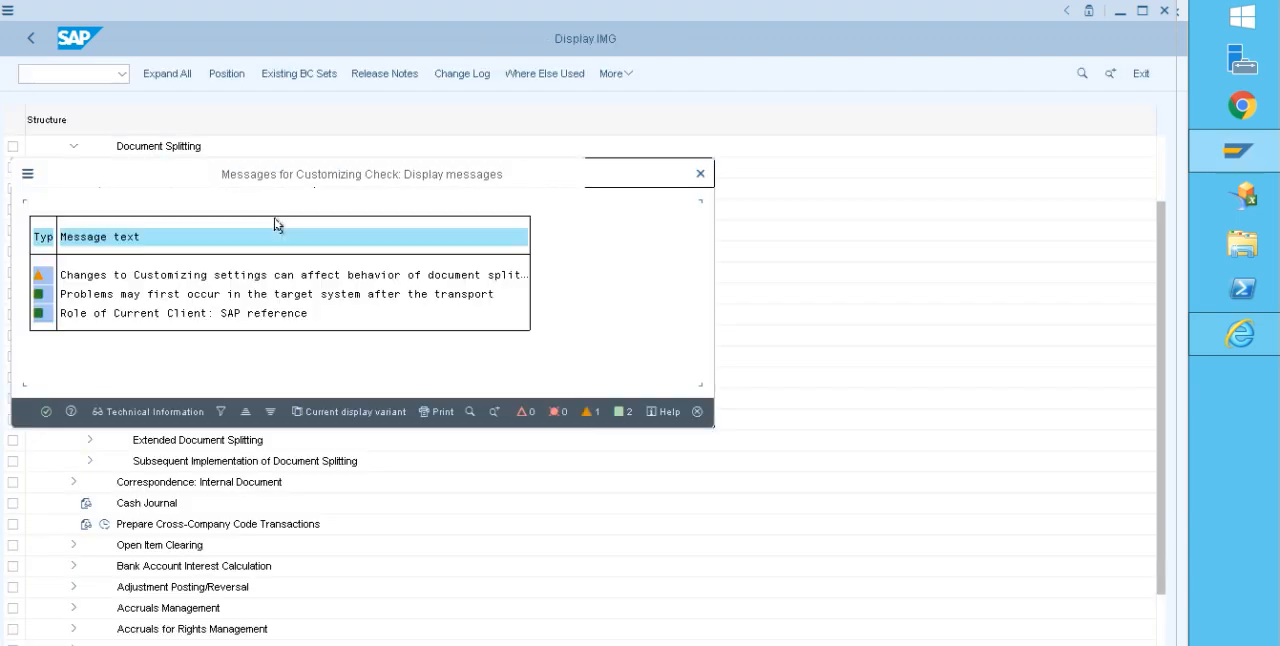
left_click(45, 414)
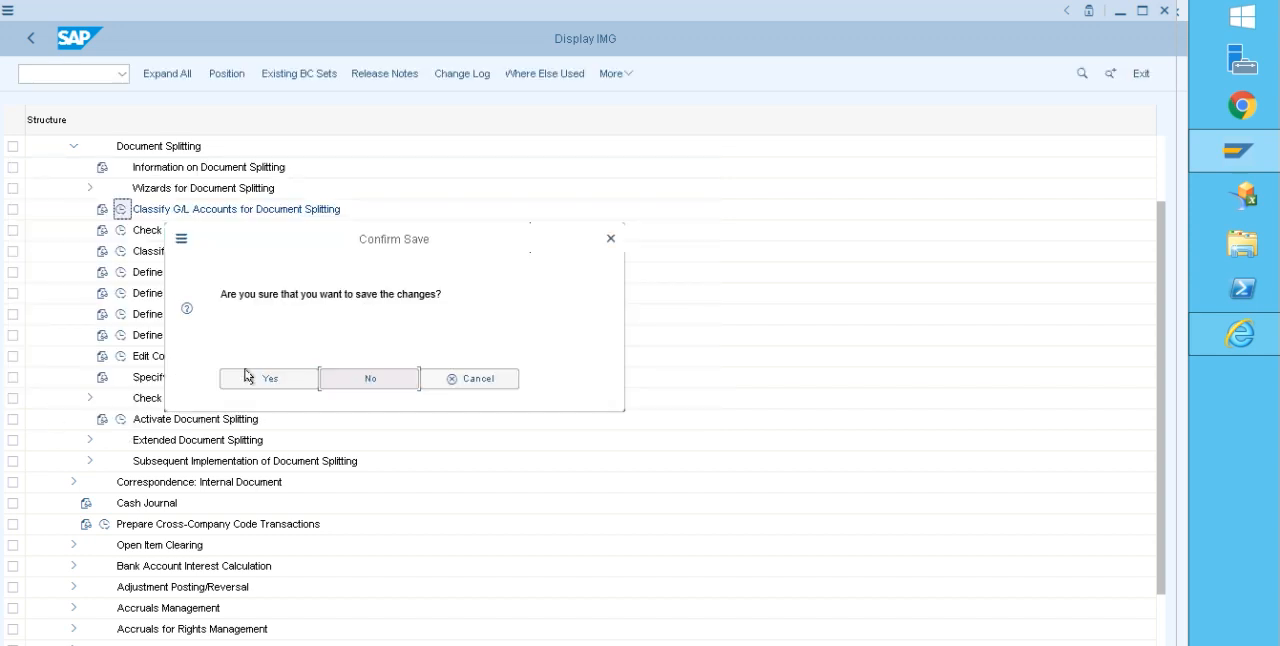
left_click(247, 378)
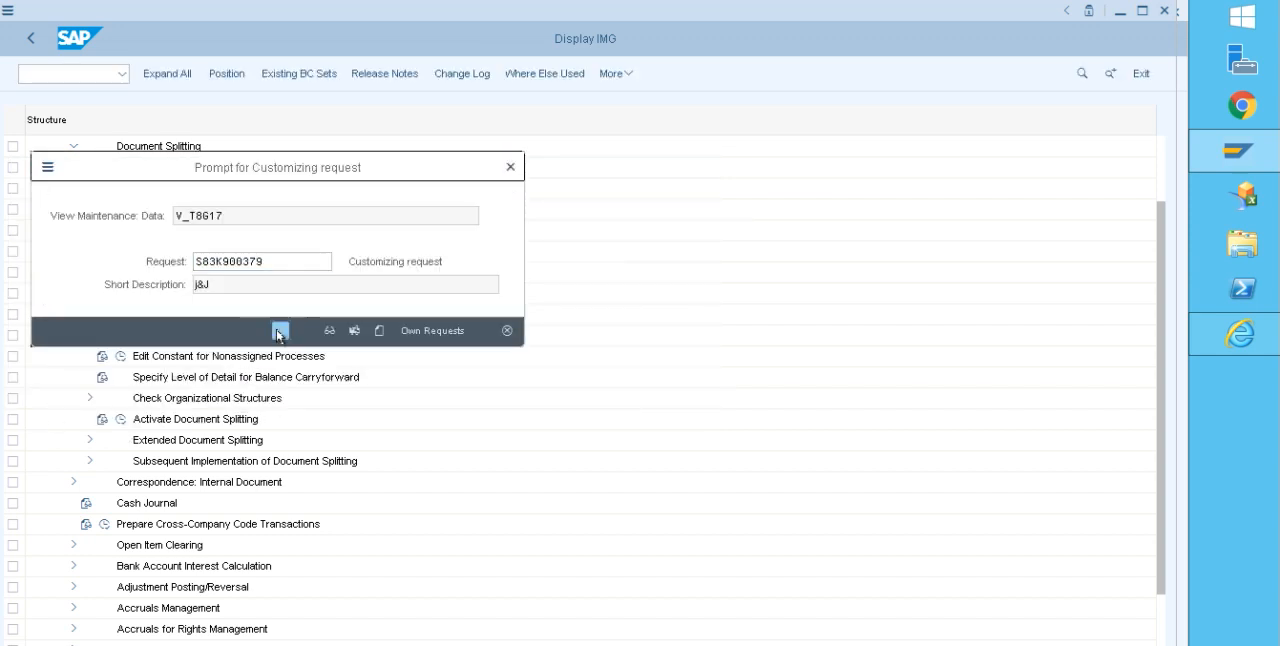
left_click(280, 331)
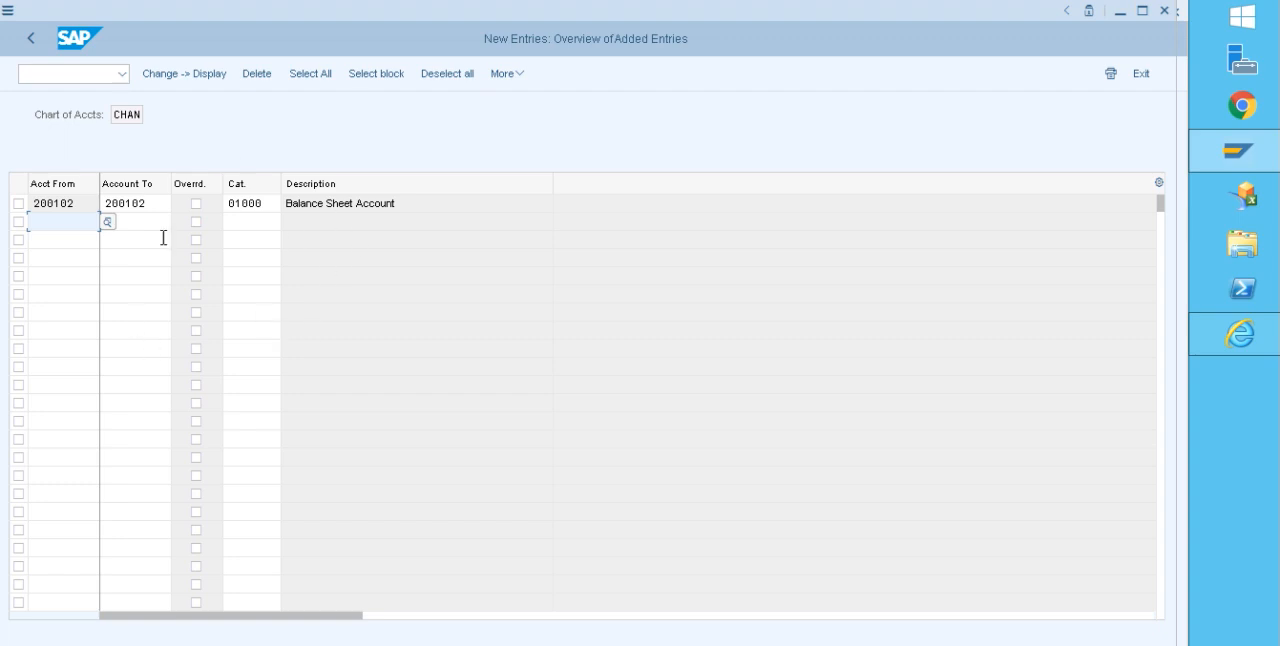
Step: Leave the customizing views, close the error long text and return from the job log to the payment run status
left_click(28, 45)
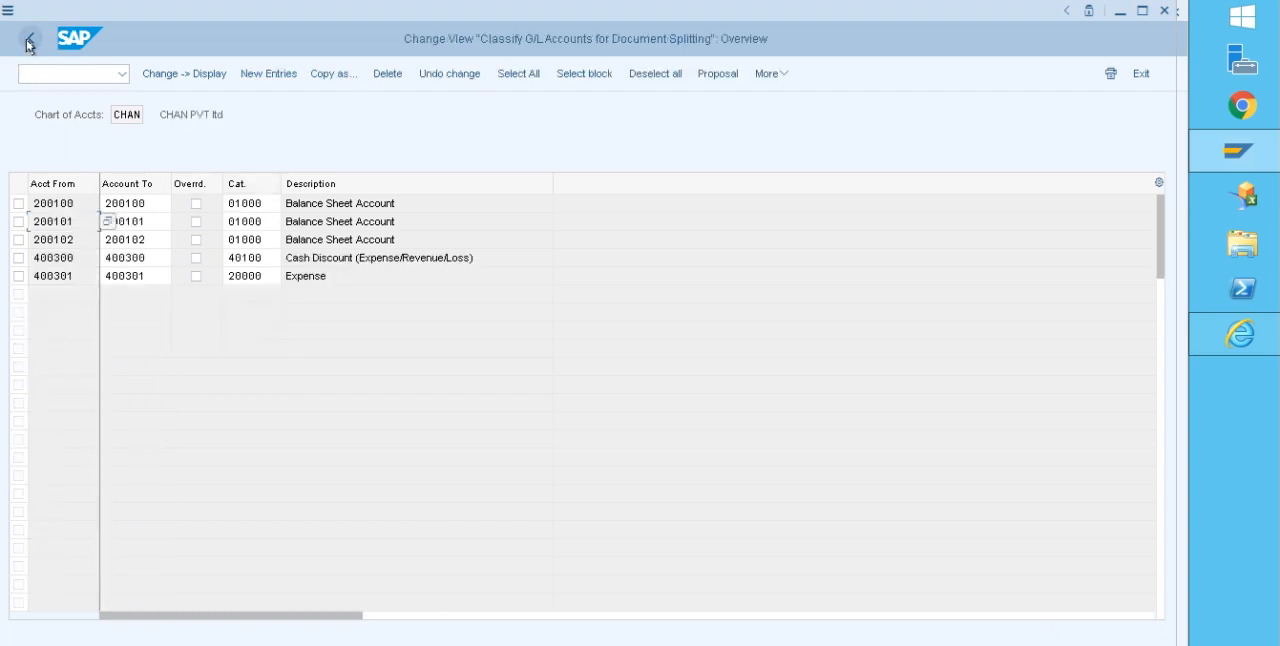
left_click(29, 40)
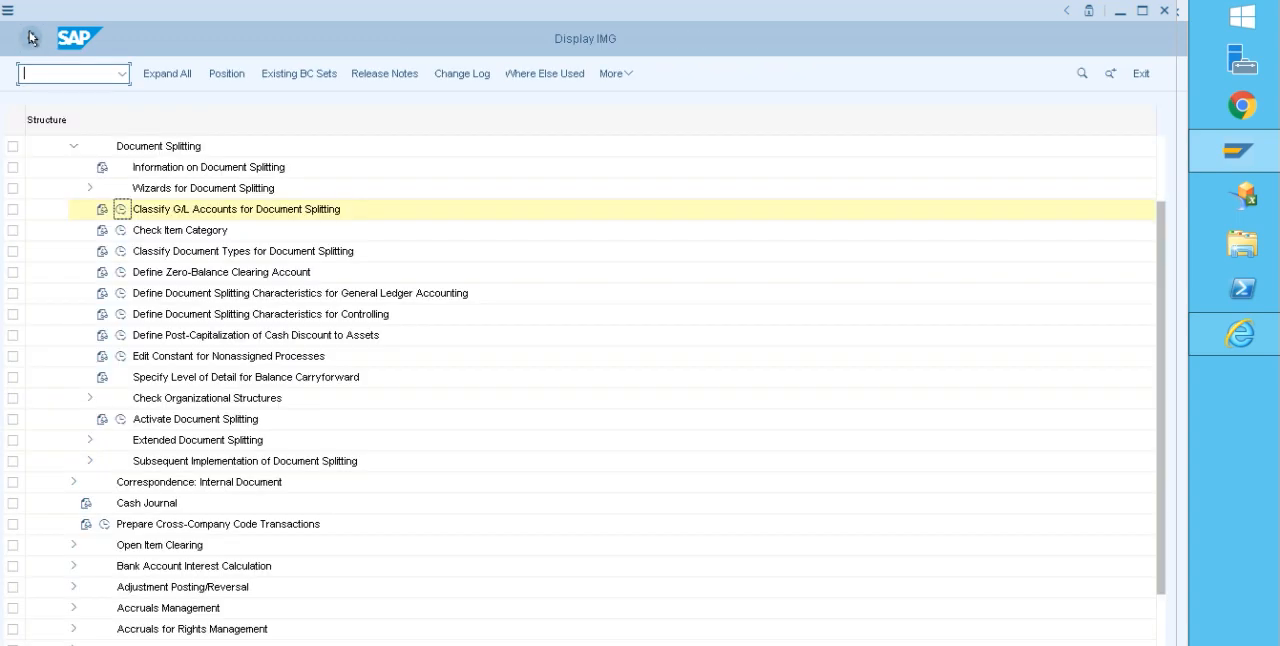
left_click(29, 38)
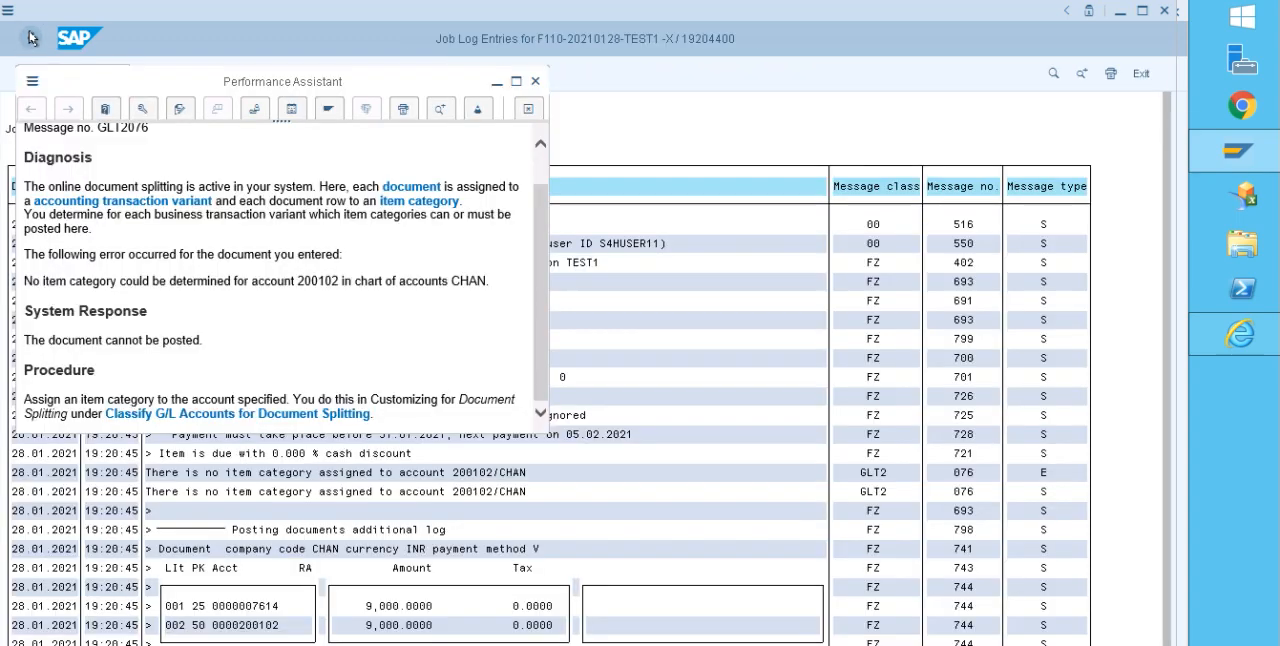
left_click(536, 82)
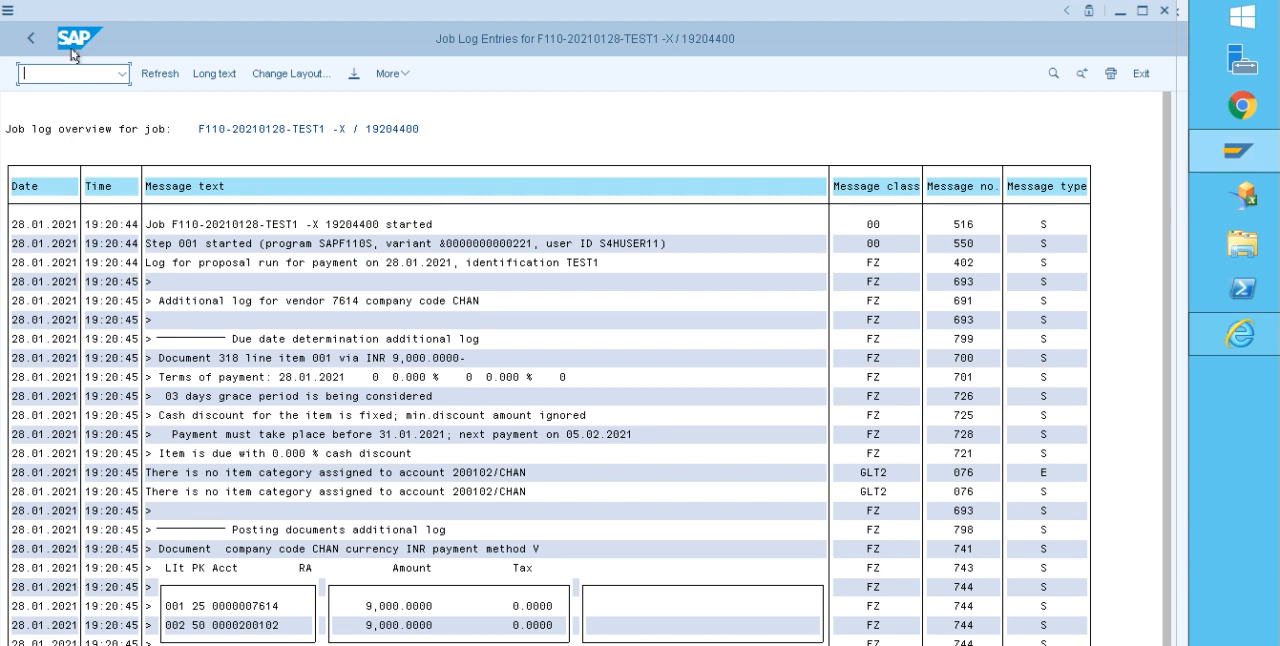
left_click(33, 42)
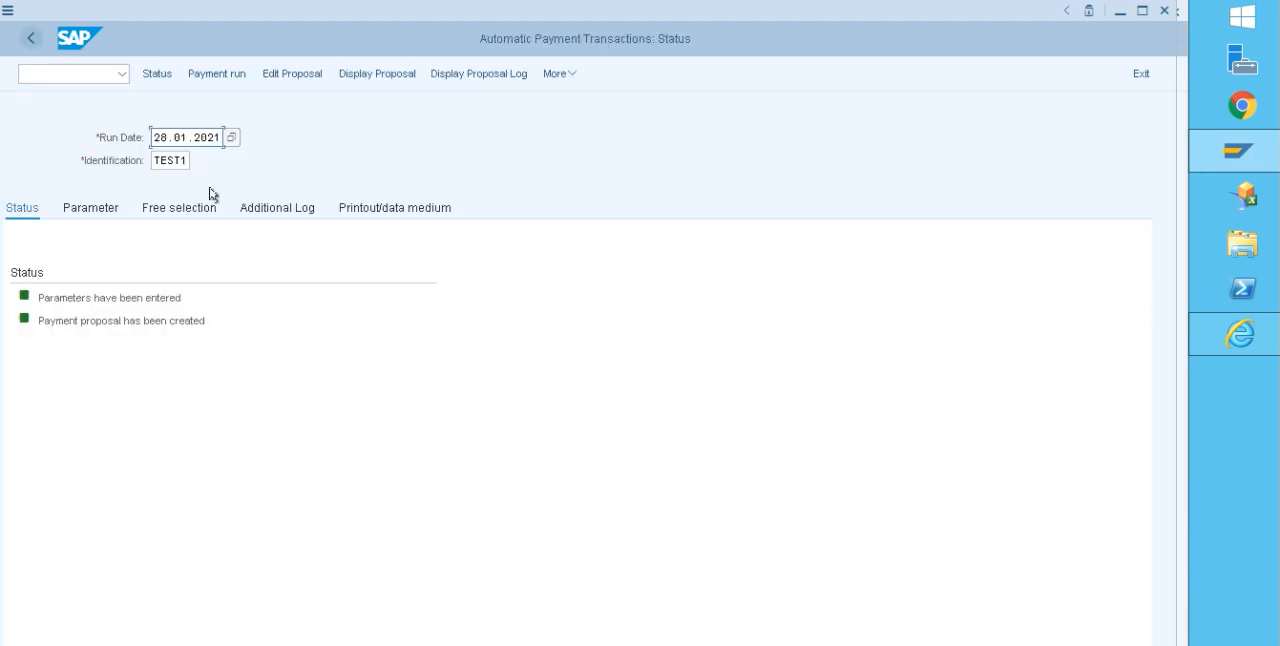
Step: Review the existing payment proposal of run TEST1 and delete it
left_click(406, 75)
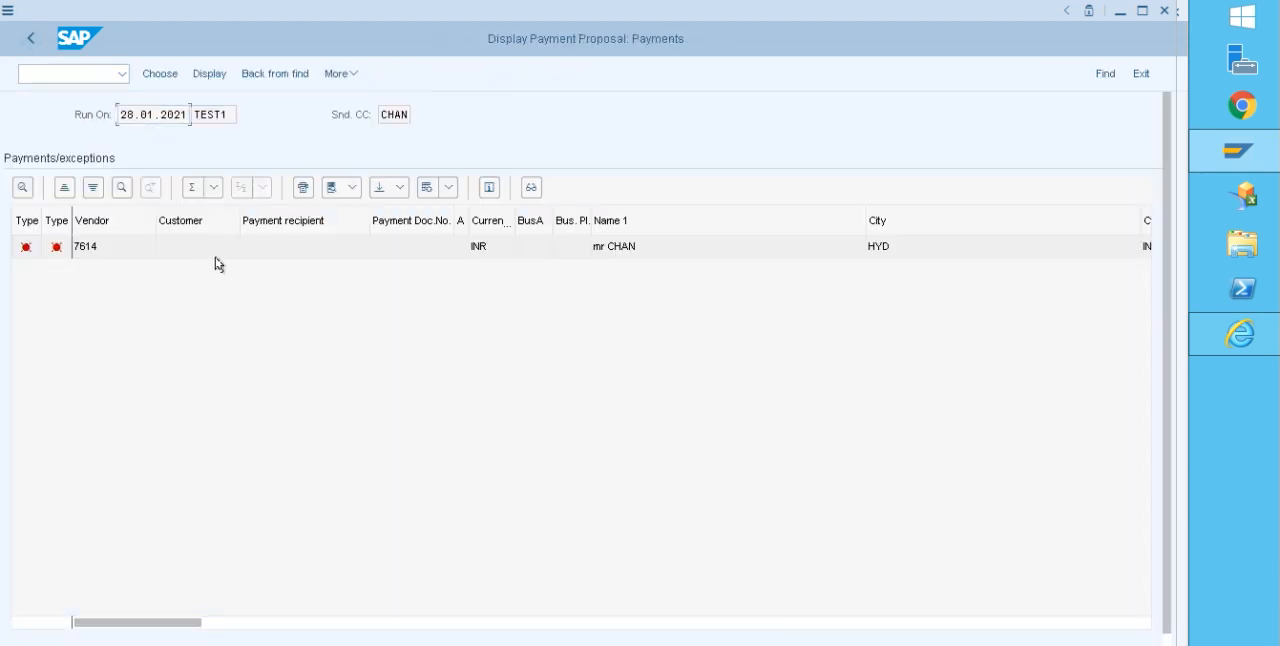
left_click(31, 36)
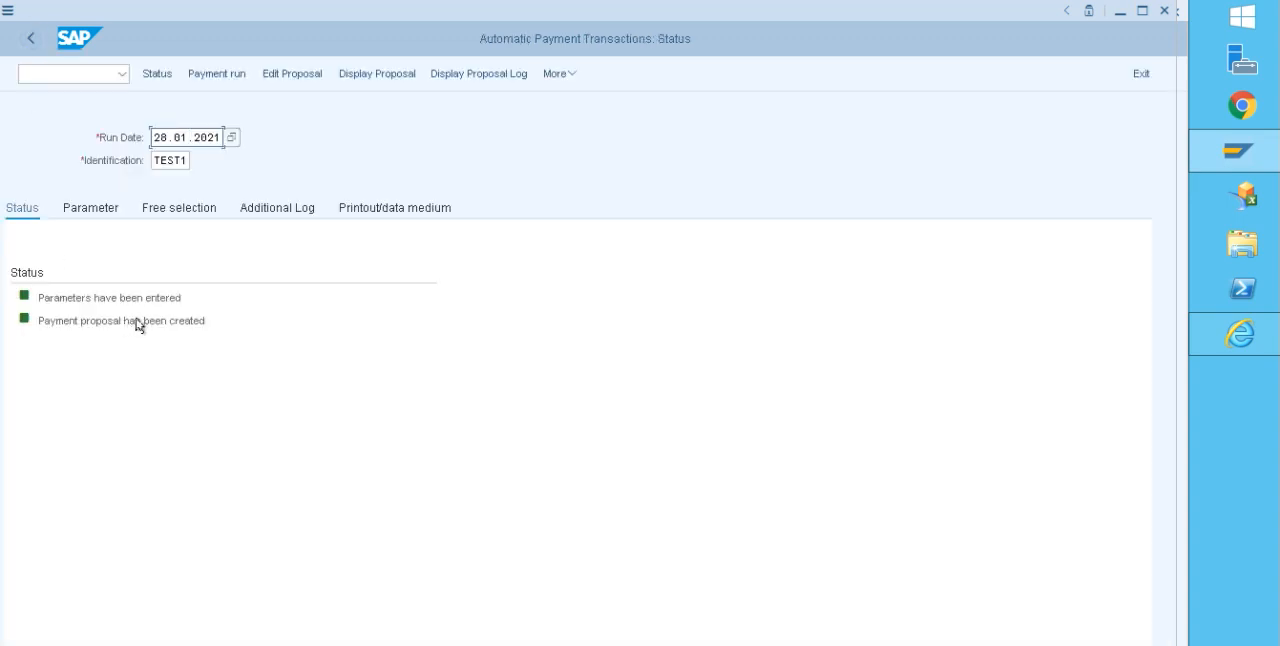
left_click(573, 75)
mouse_move(597, 122)
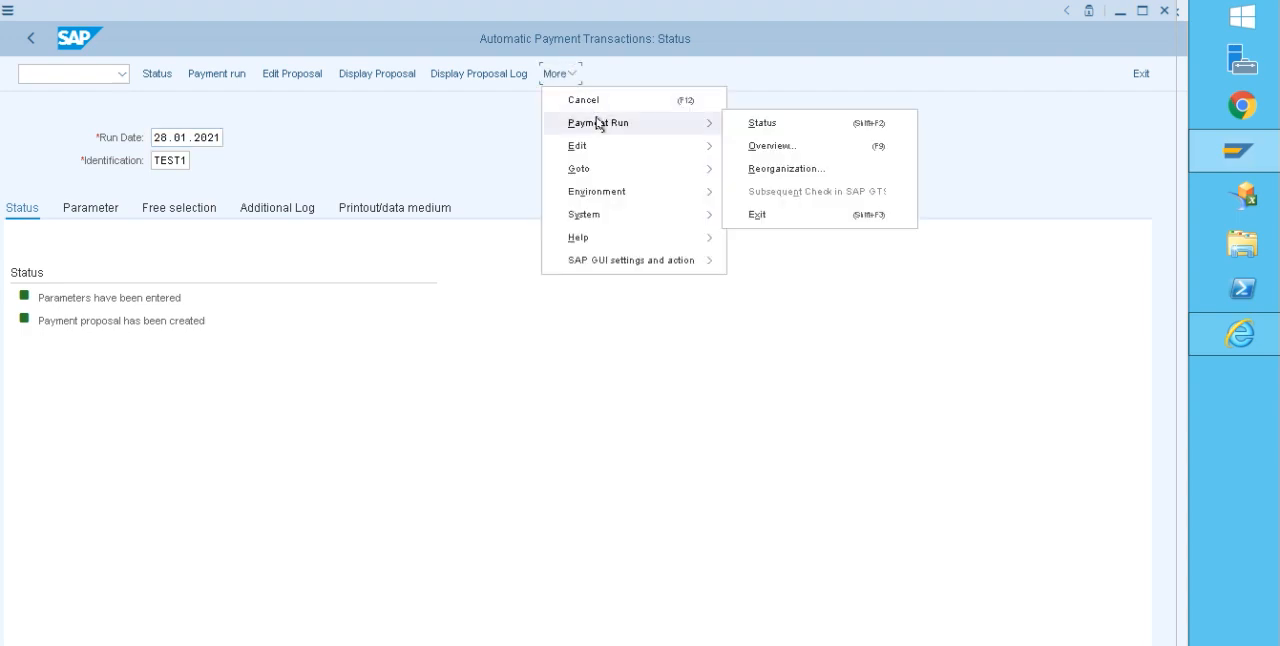
mouse_move(606, 148)
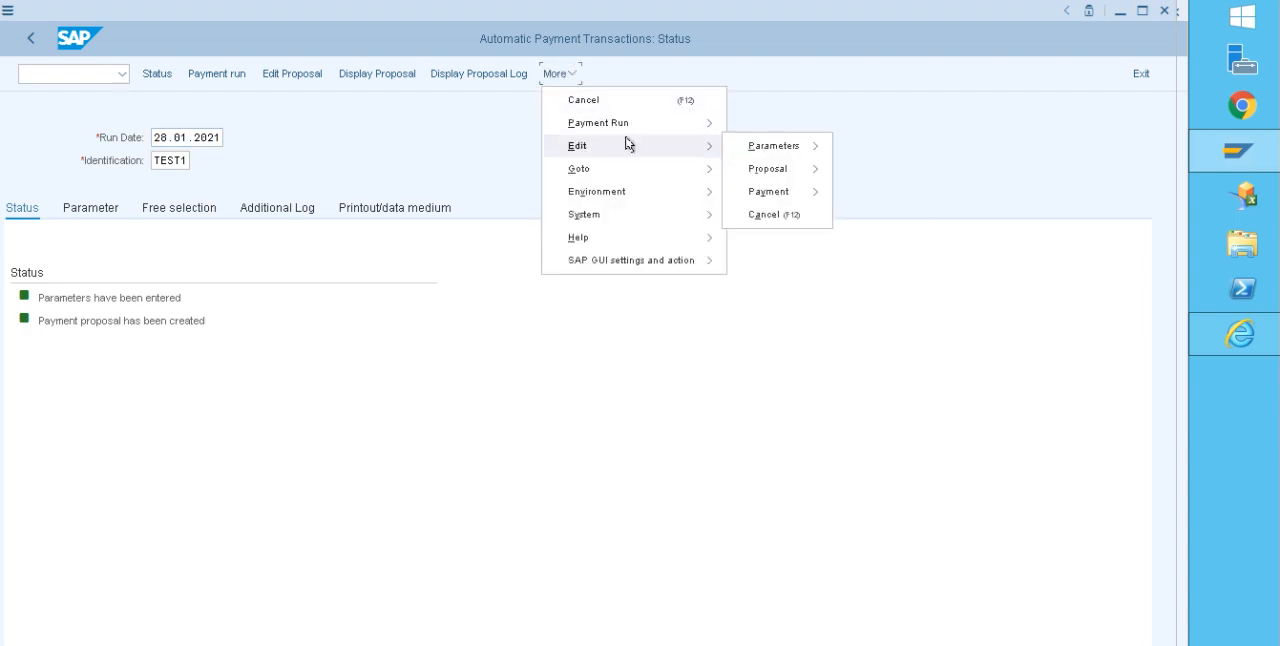
mouse_move(755, 170)
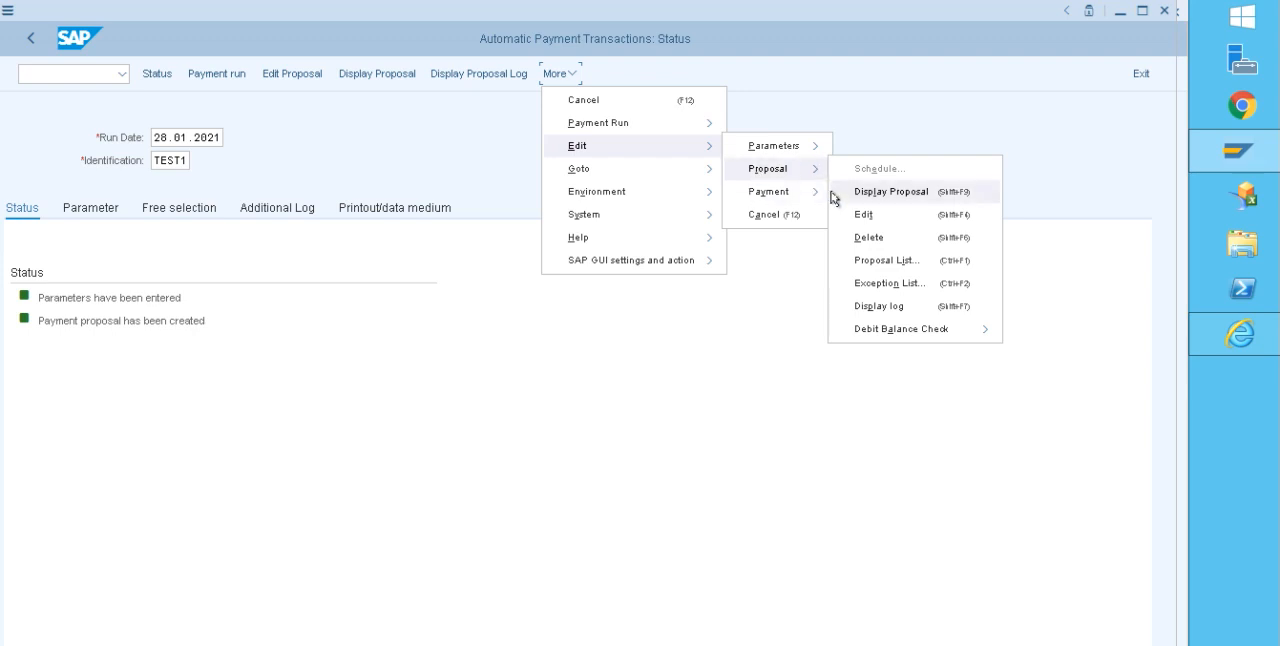
left_click(858, 239)
left_click(260, 355)
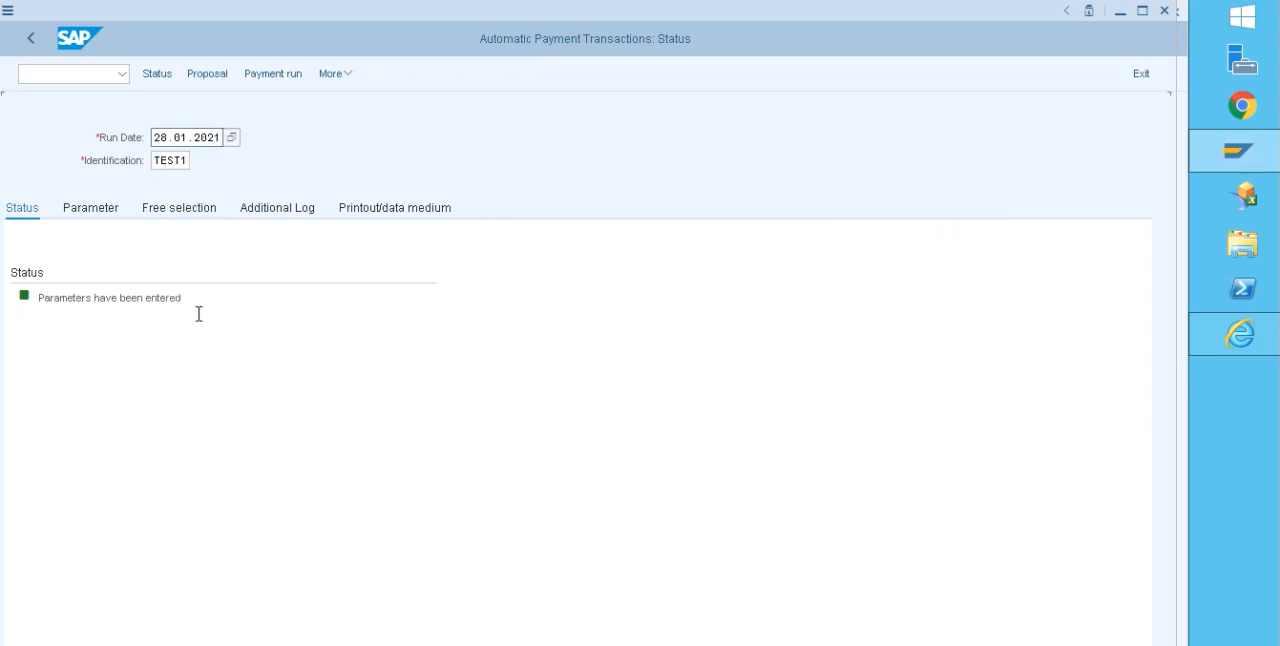
Step: Schedule a new payment proposal to start immediately and check the vendor's entry in it
left_click(210, 73)
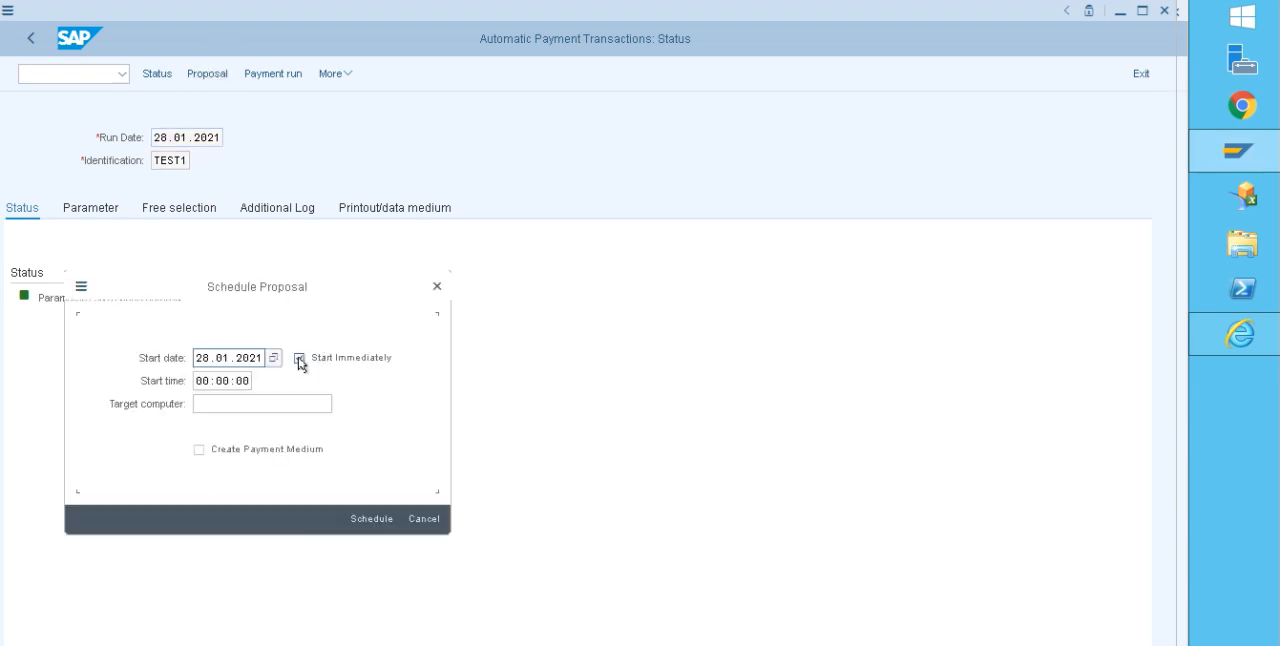
left_click(372, 519)
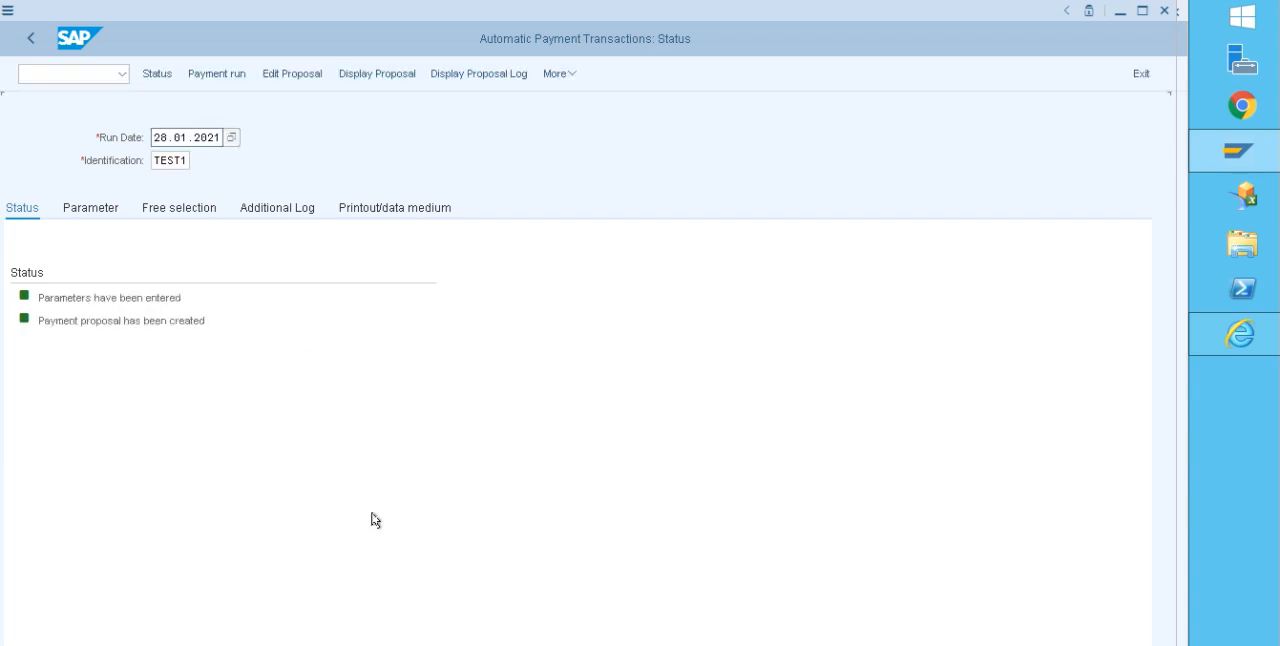
left_click(390, 79)
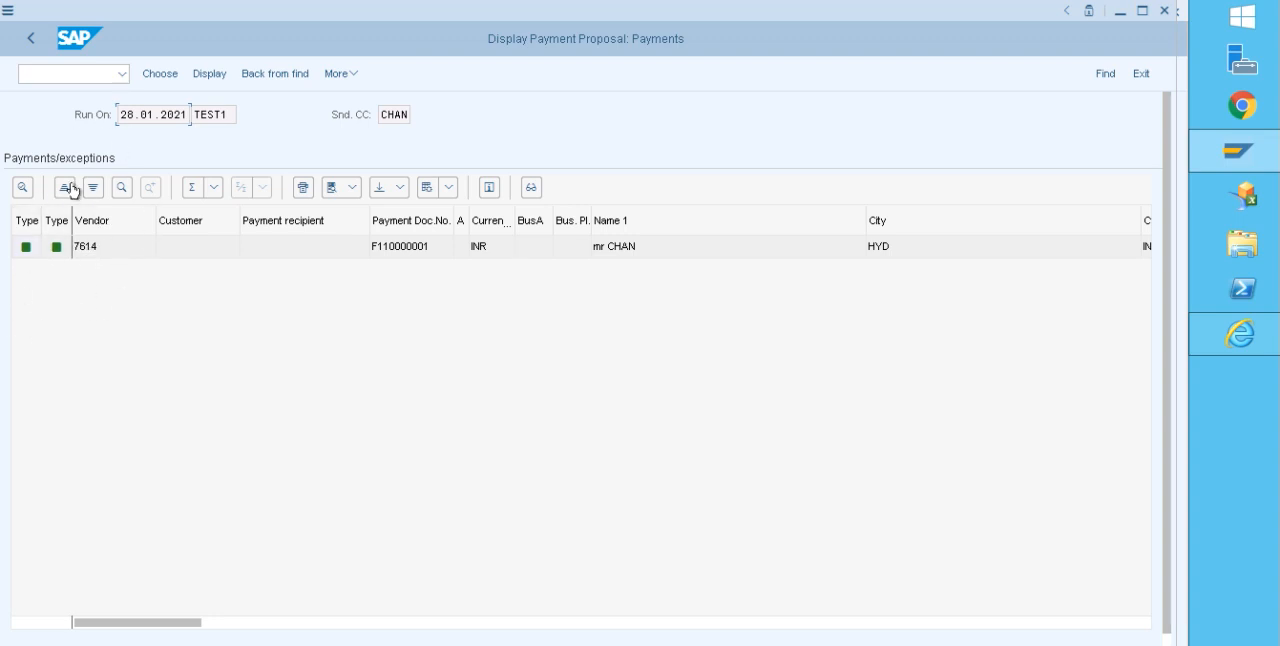
left_click(29, 45)
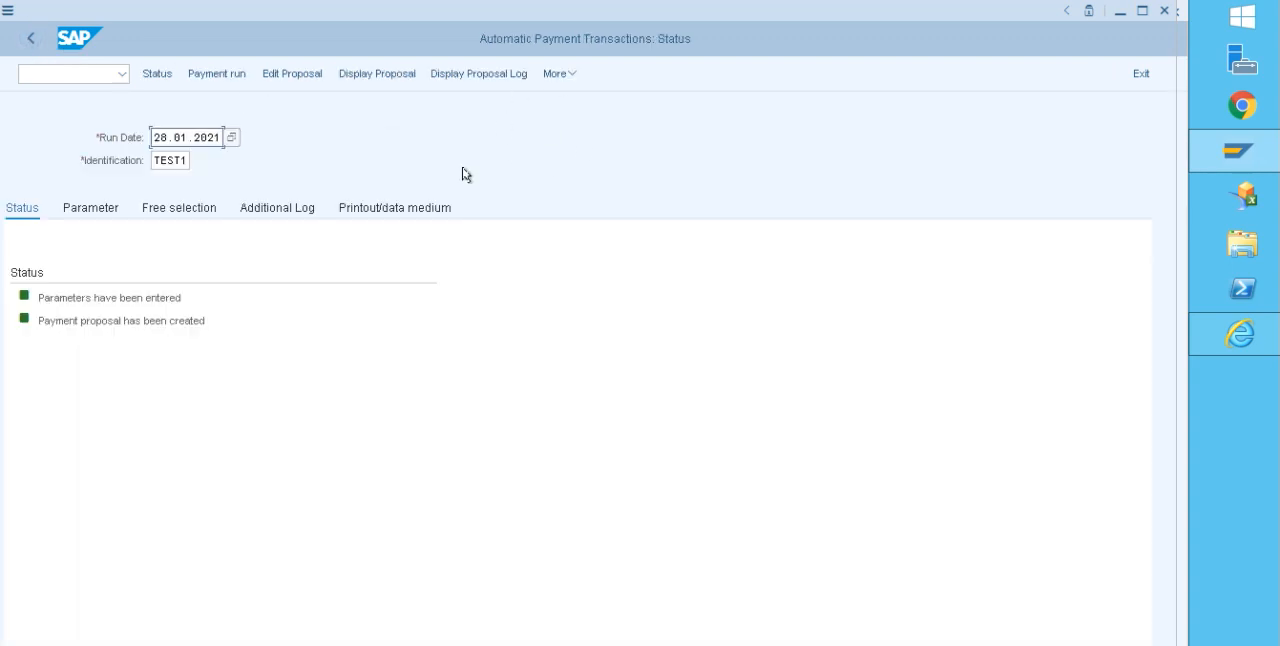
Step: Schedule the payment run to start immediately and check its posting order status
left_click(224, 75)
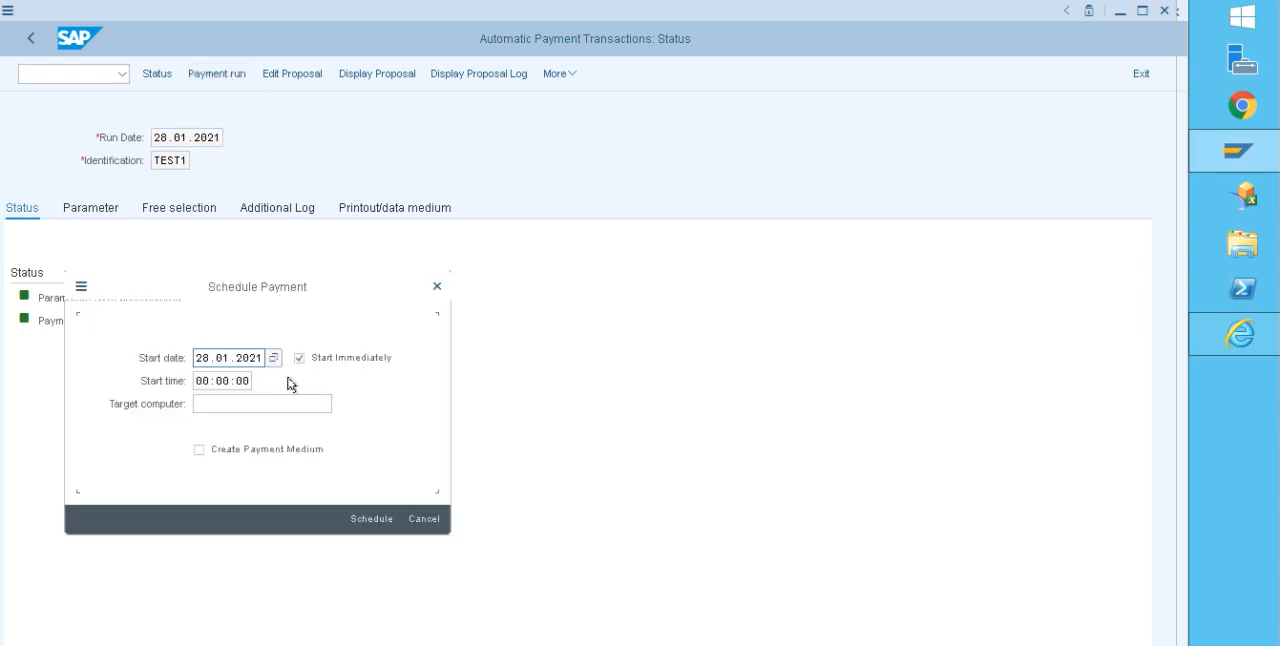
left_click(373, 520)
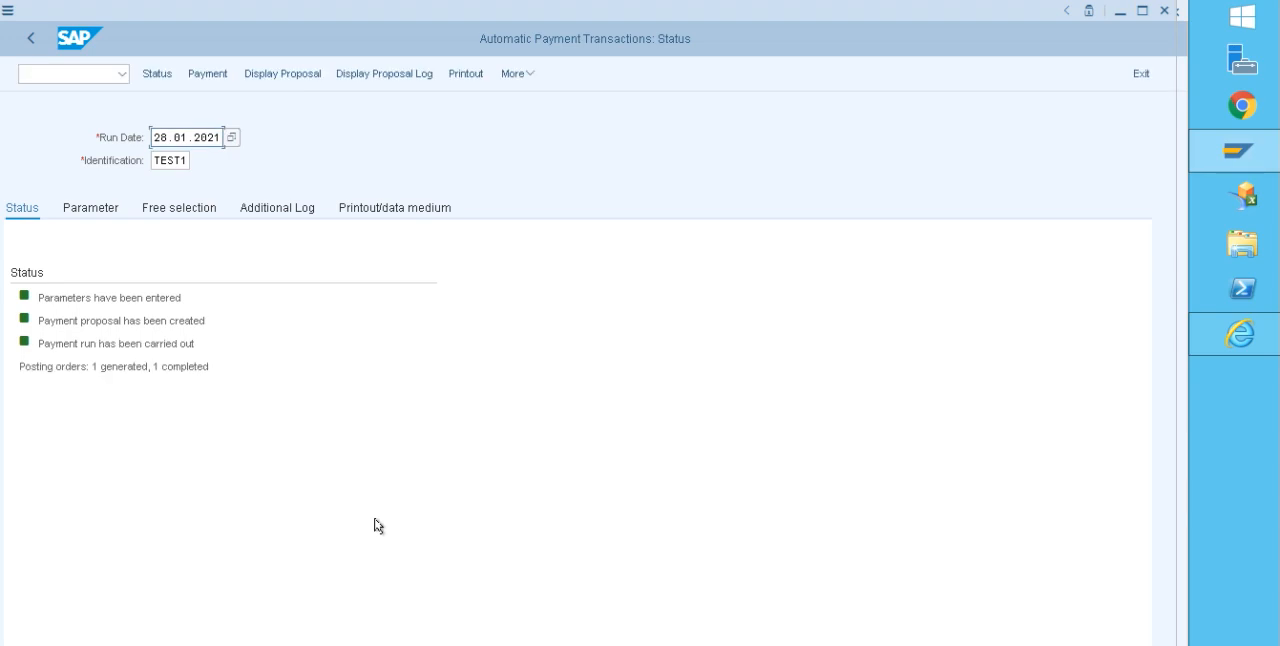
left_click_drag(26, 368, 212, 366)
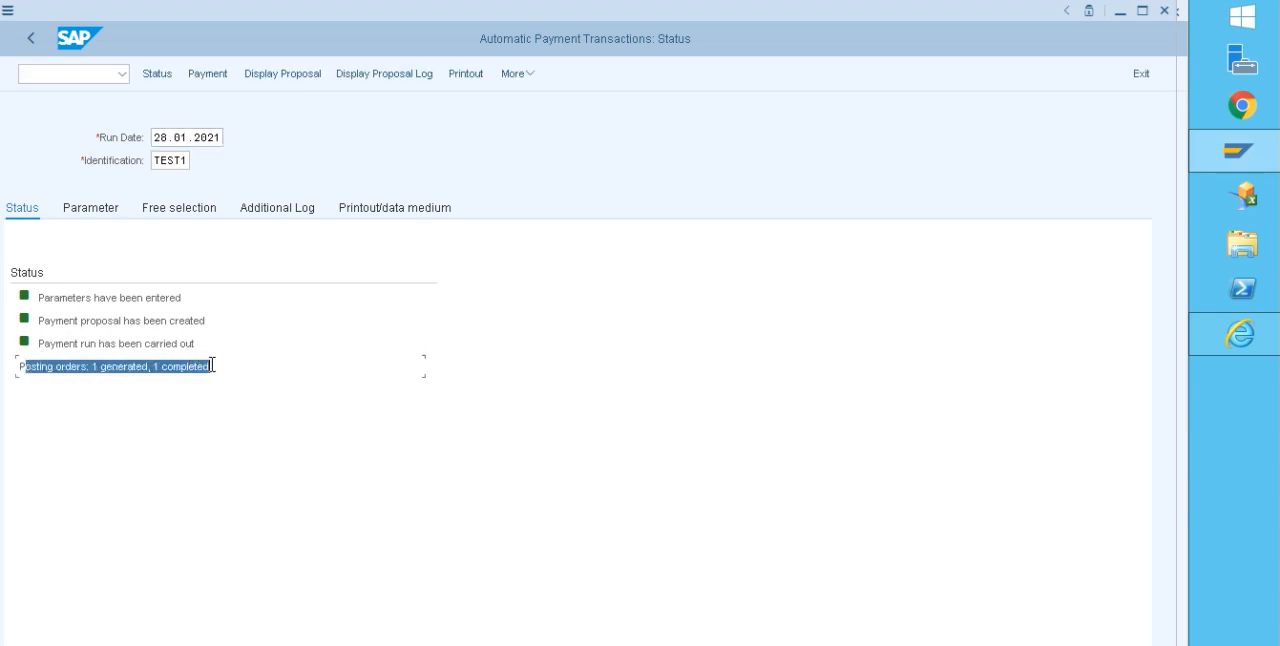
left_click(90, 71)
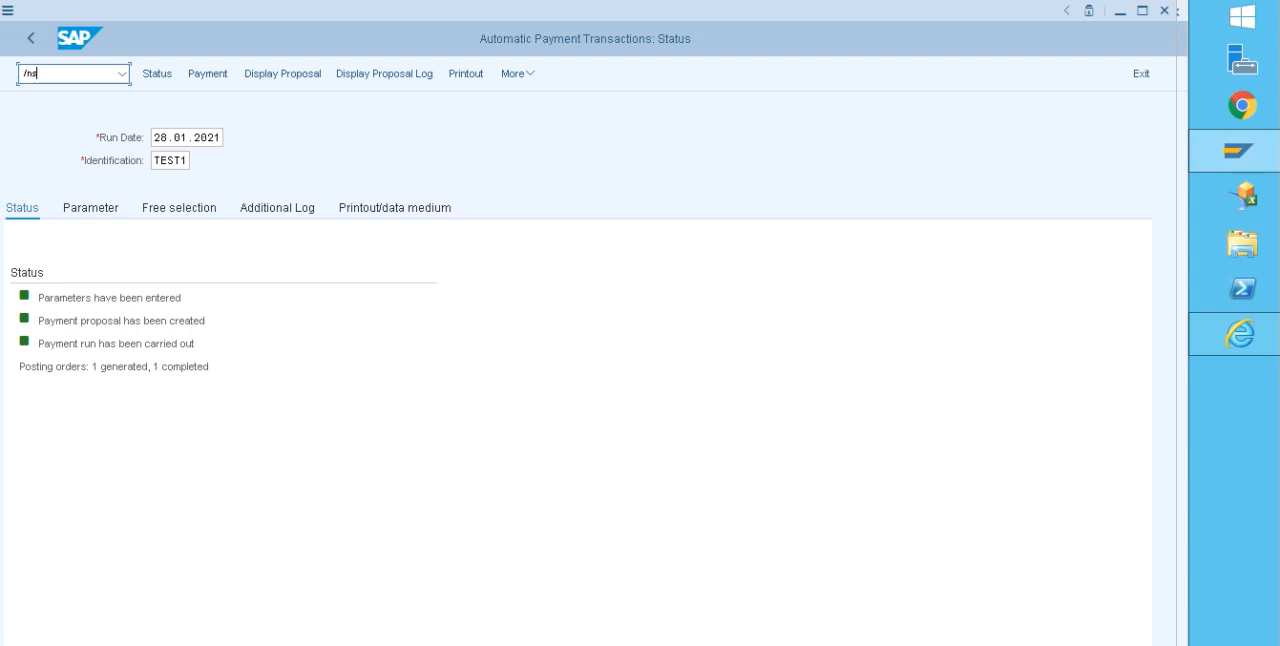
left_click(465, 74)
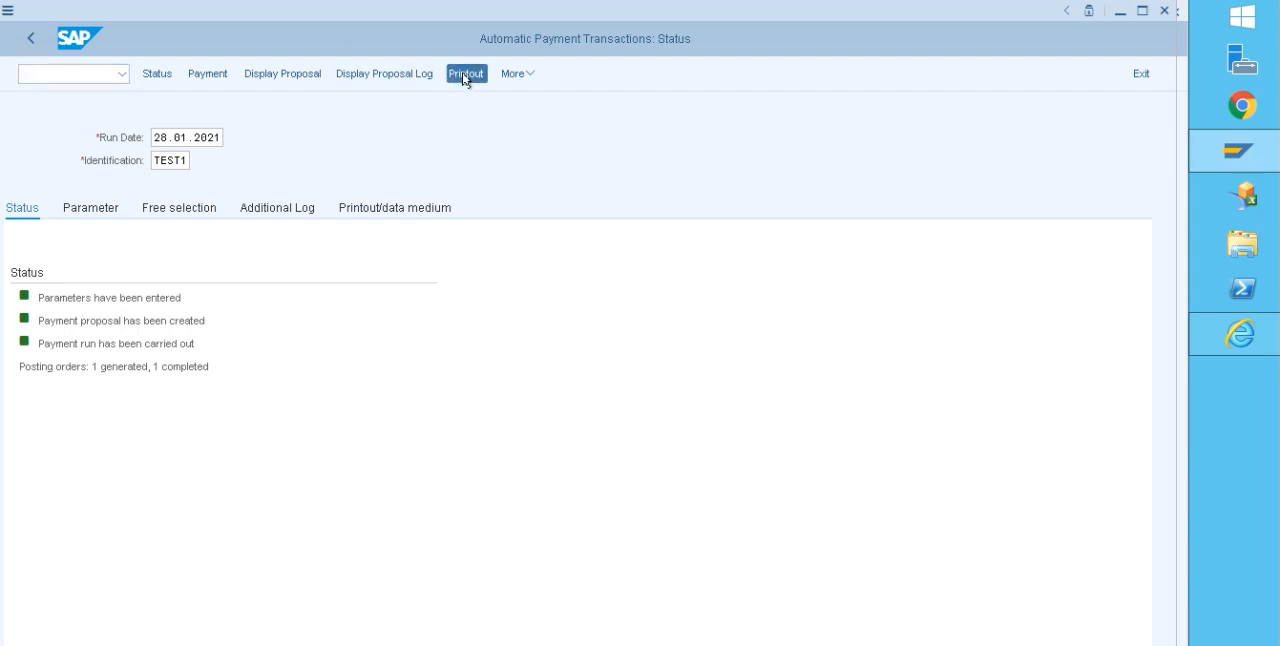
left_click(388, 471)
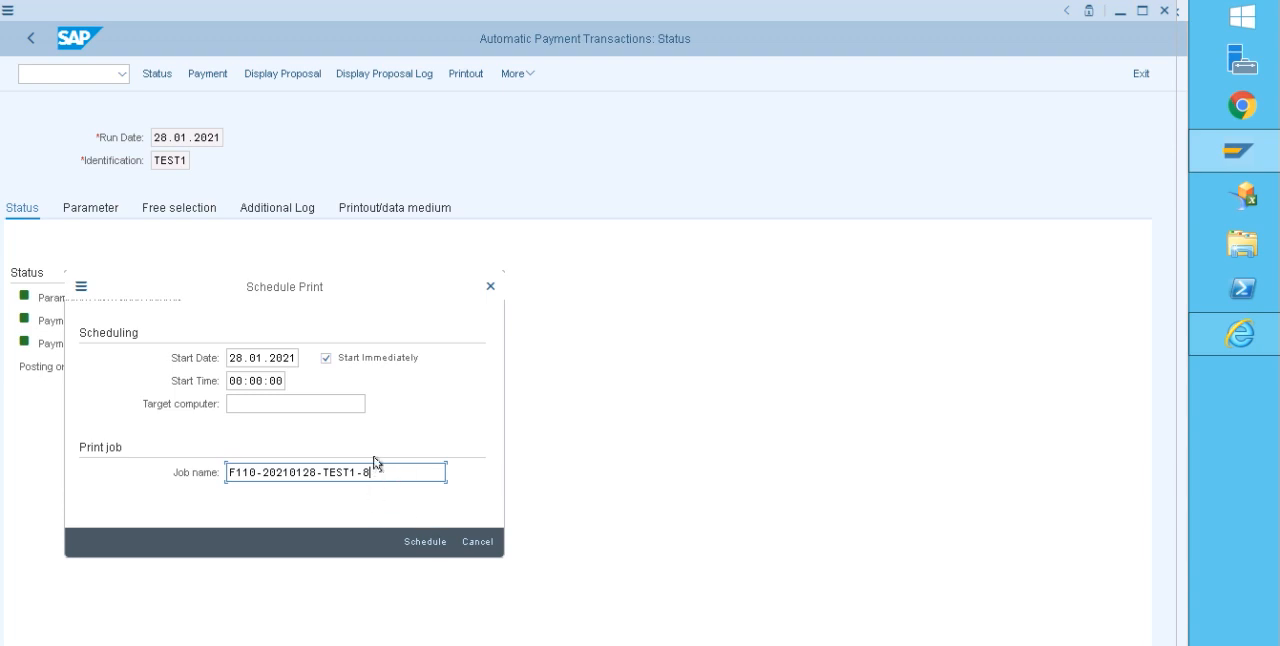
left_click(421, 541)
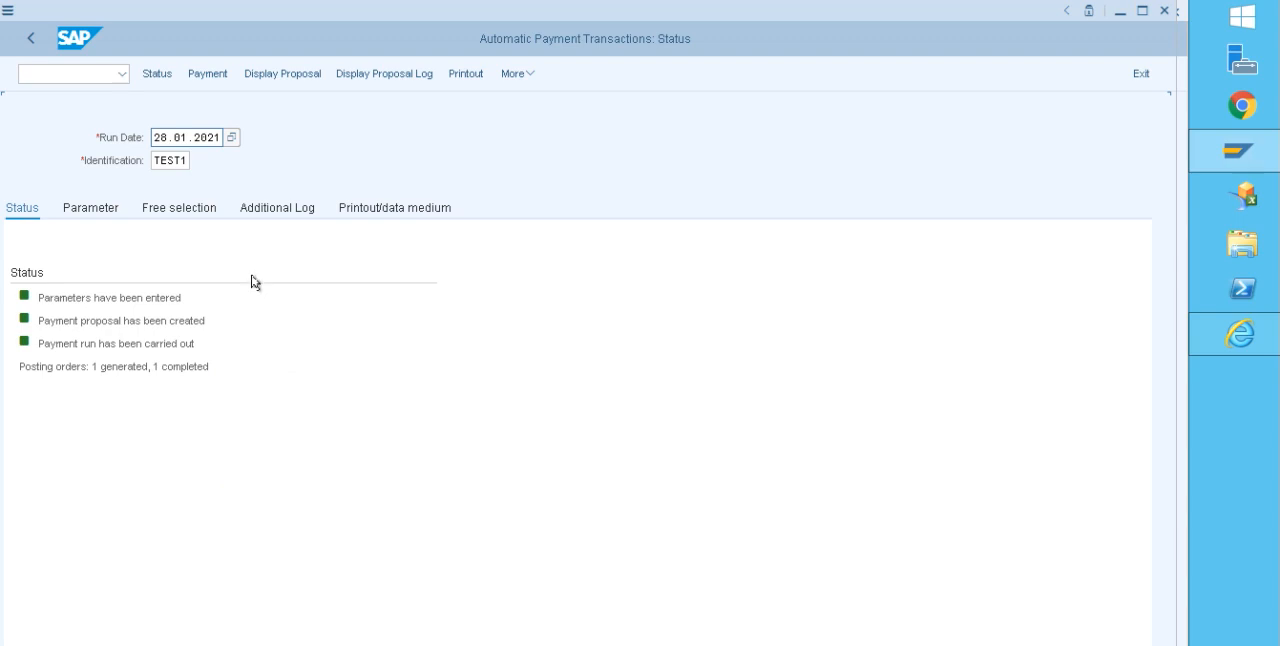
Step: List the spool requests created on 28.01.2021 and preview the Cheque request from 18:33
left_click(79, 70)
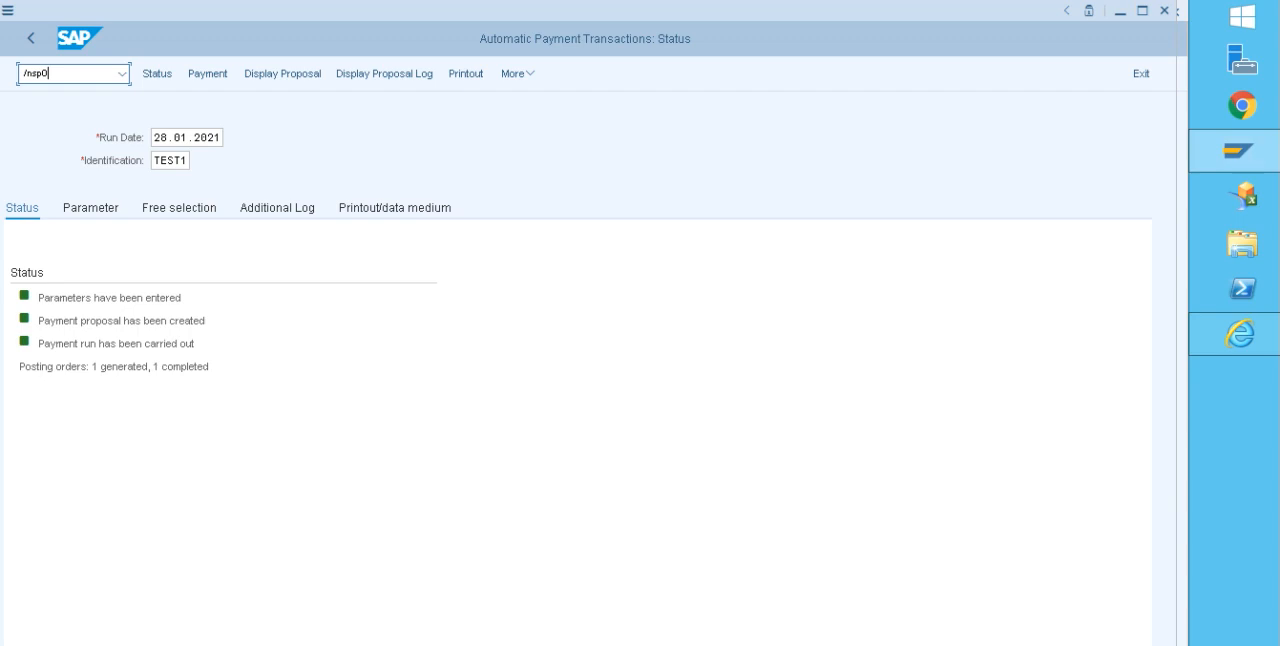
key("Return")
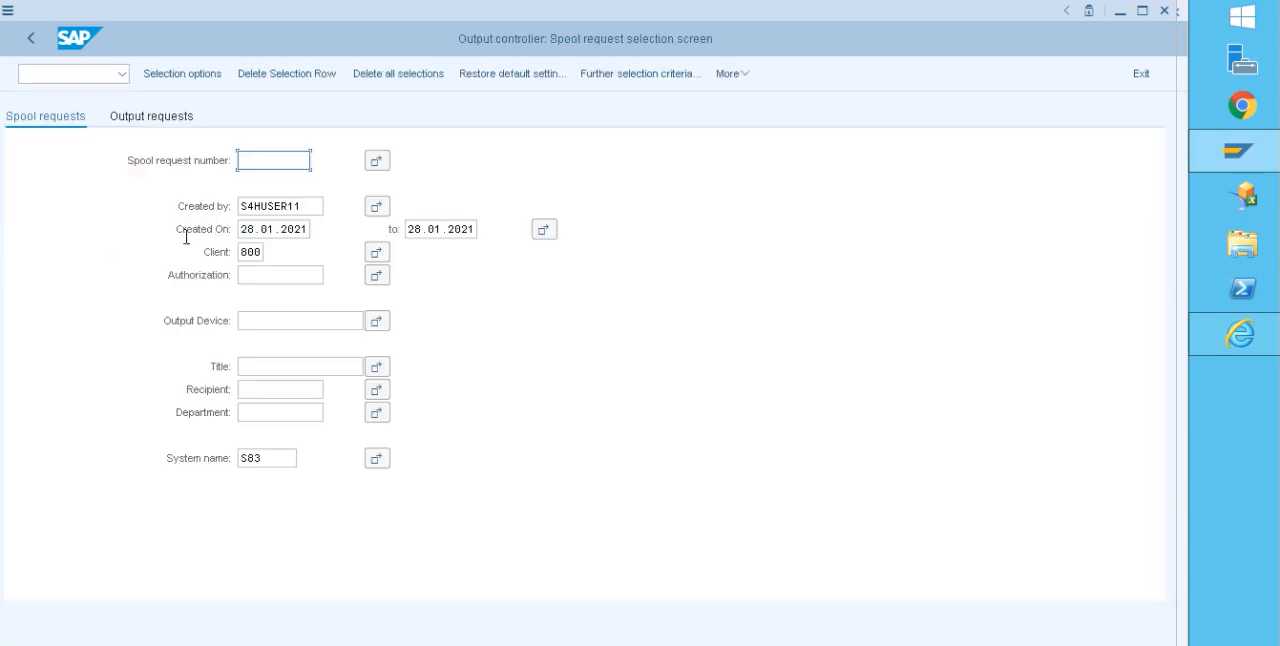
left_click(738, 76)
mouse_move(763, 126)
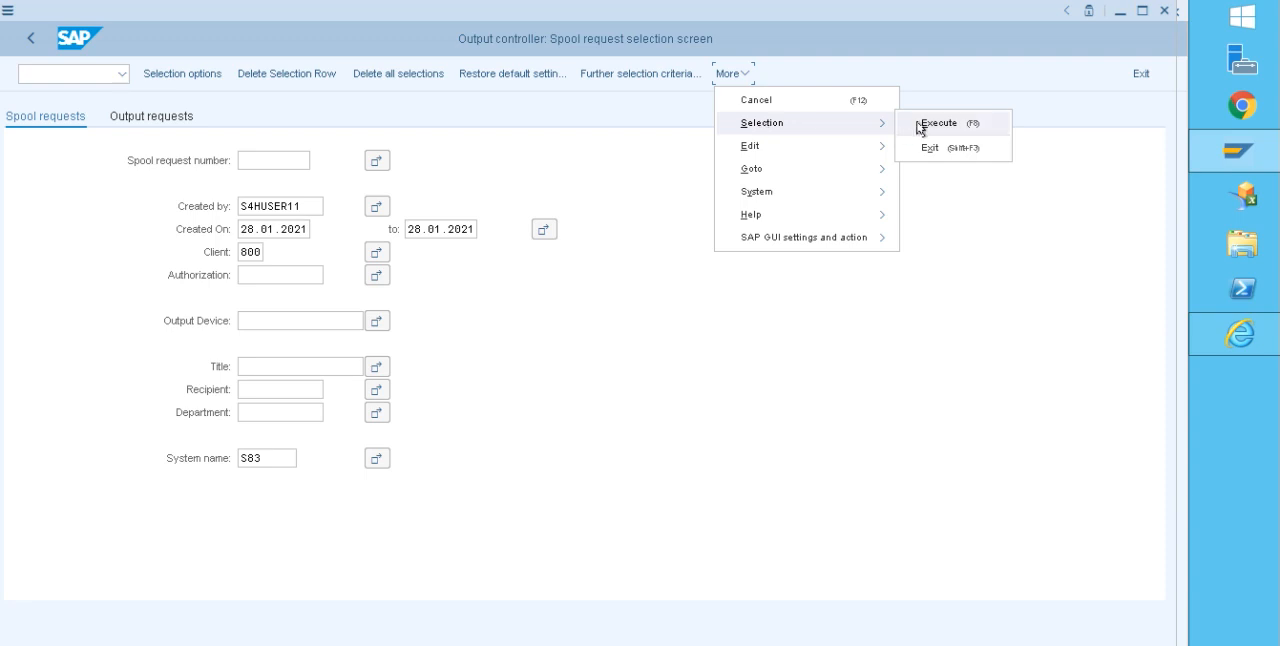
left_click(919, 127)
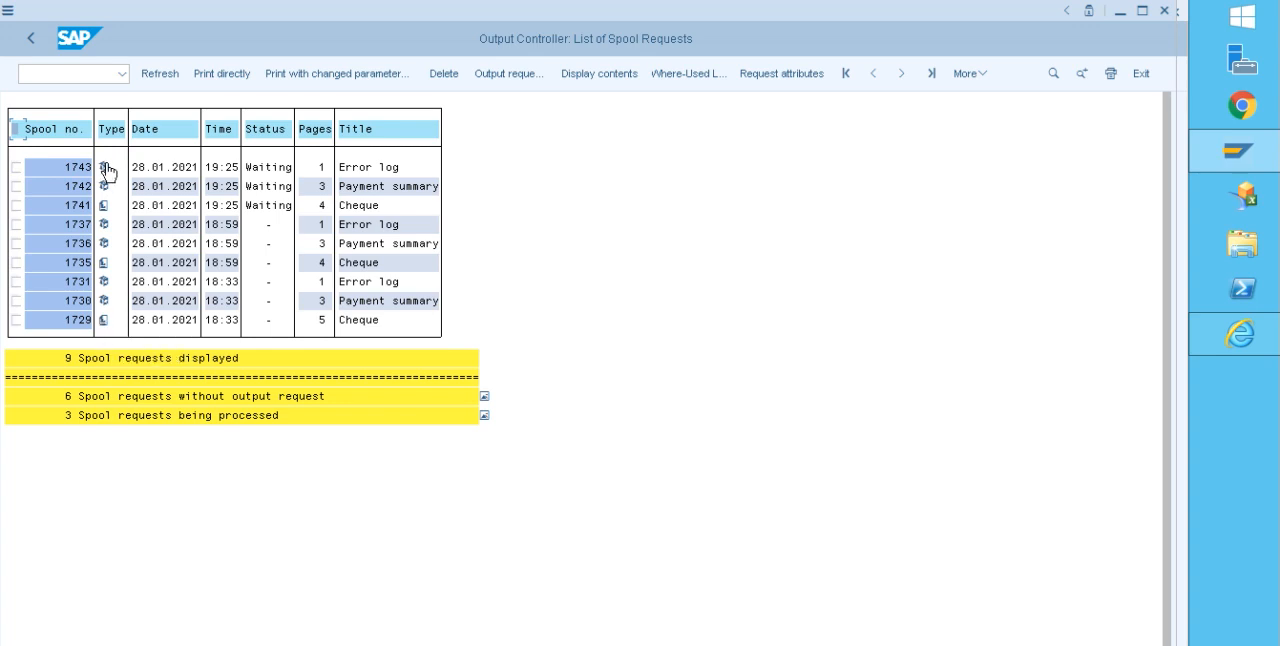
left_click(104, 322)
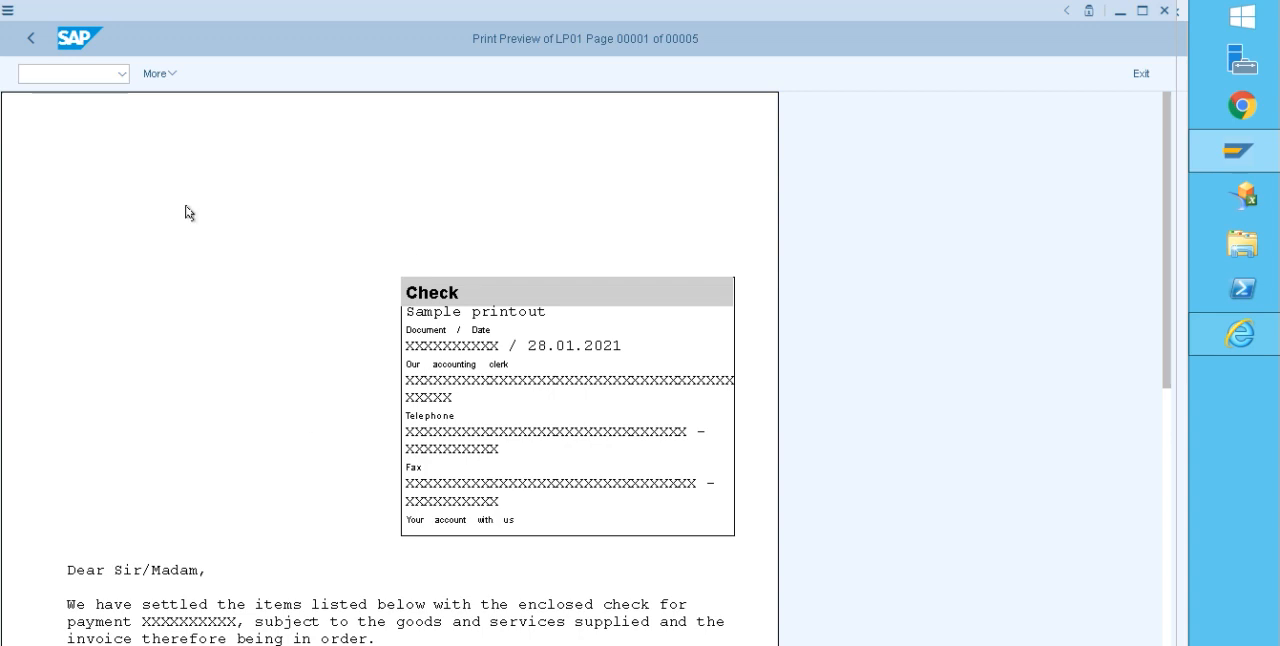
left_click(31, 40)
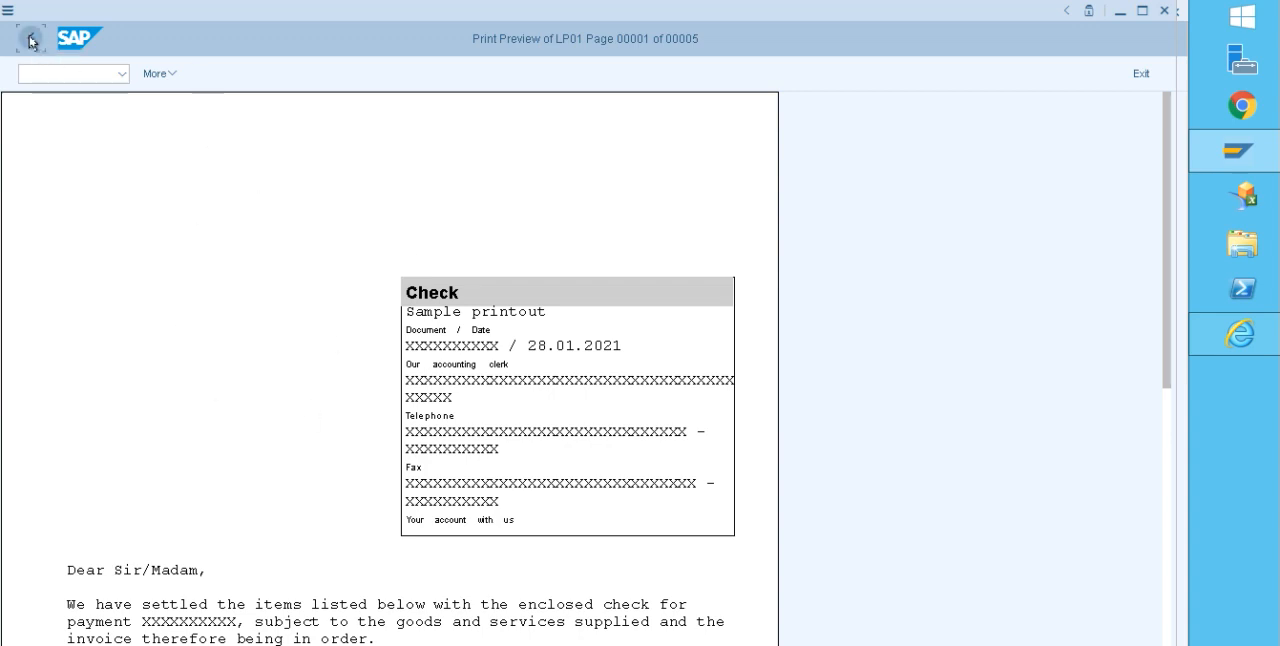